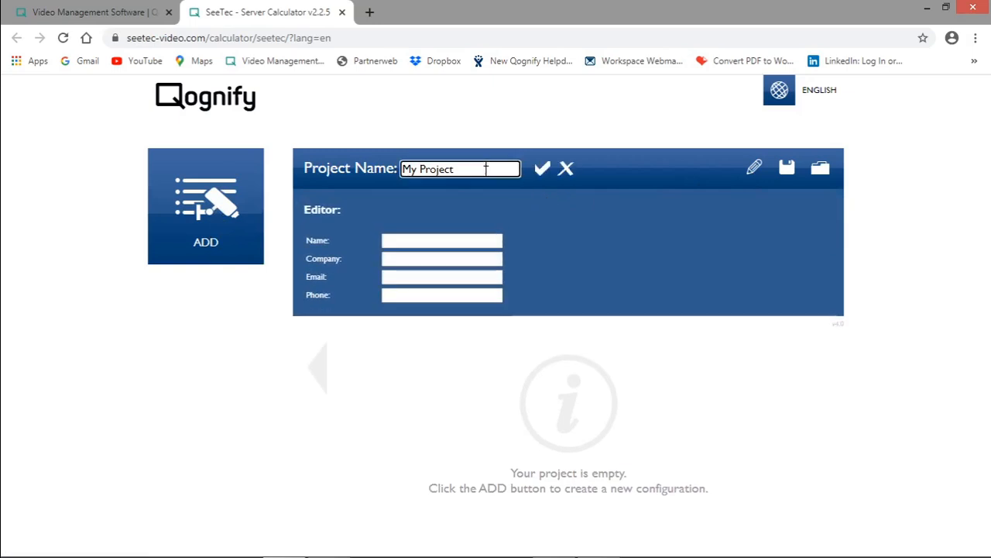
Rename the project as XXX.
{"action": "type", "text": "xxx"}
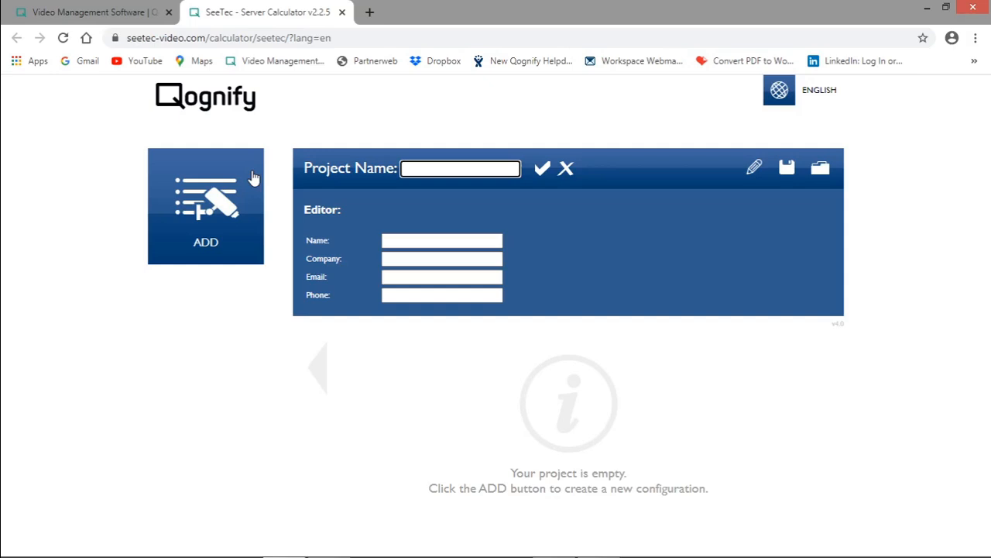
{"action": "type", "text": "XXX"}
{"action": "left_click", "coordinate": [540, 173]}
{"action": "left_click", "coordinate": [250, 224]}
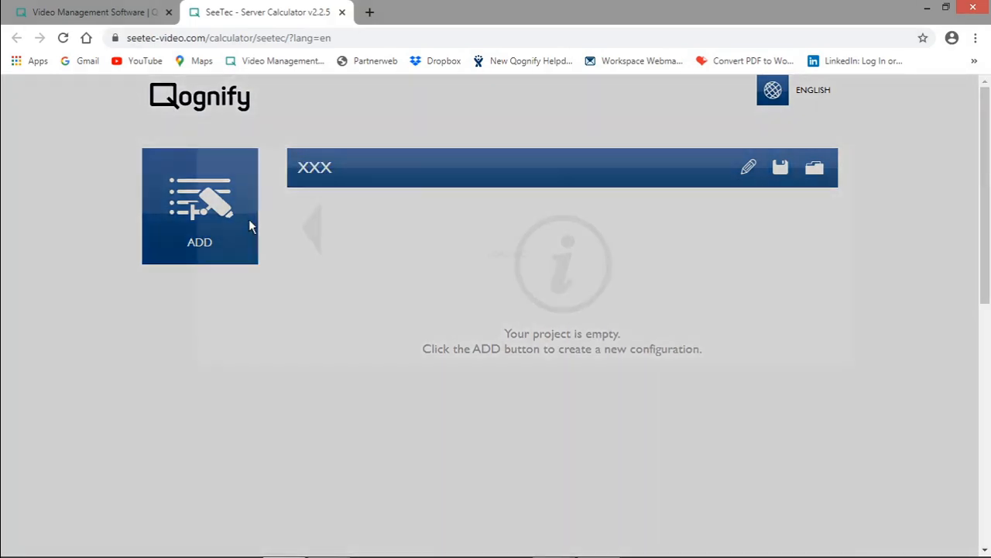
{"action": "scroll", "coordinate": [612, 292], "scroll_direction": "down", "scroll_amount": 1}
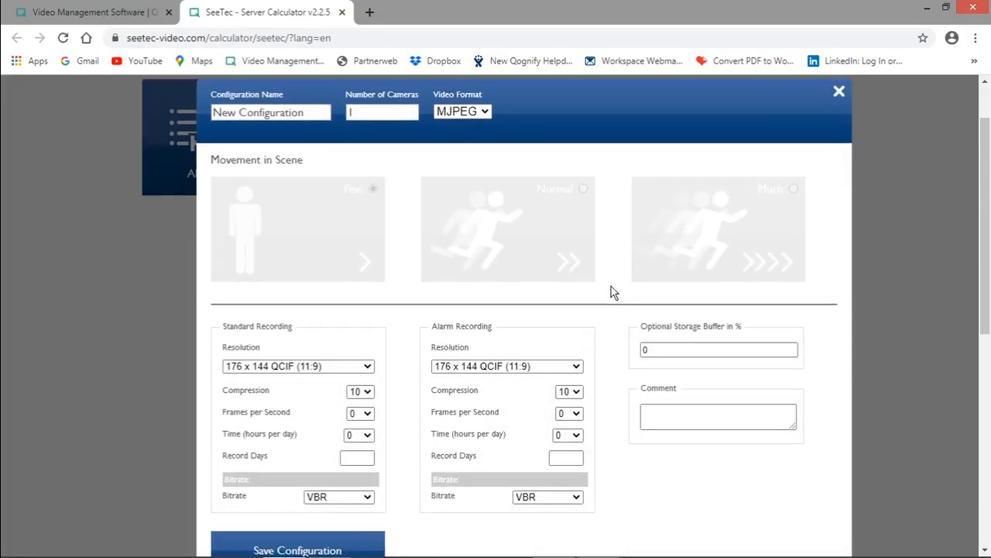
{"action": "scroll", "coordinate": [612, 292], "scroll_direction": "up", "scroll_amount": 1}
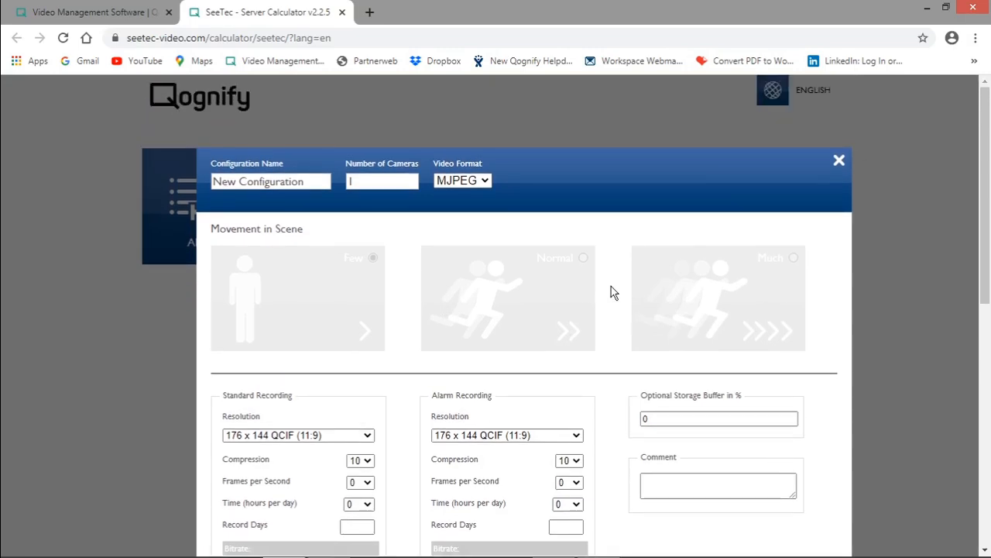
{"action": "left_click", "coordinate": [838, 161]}
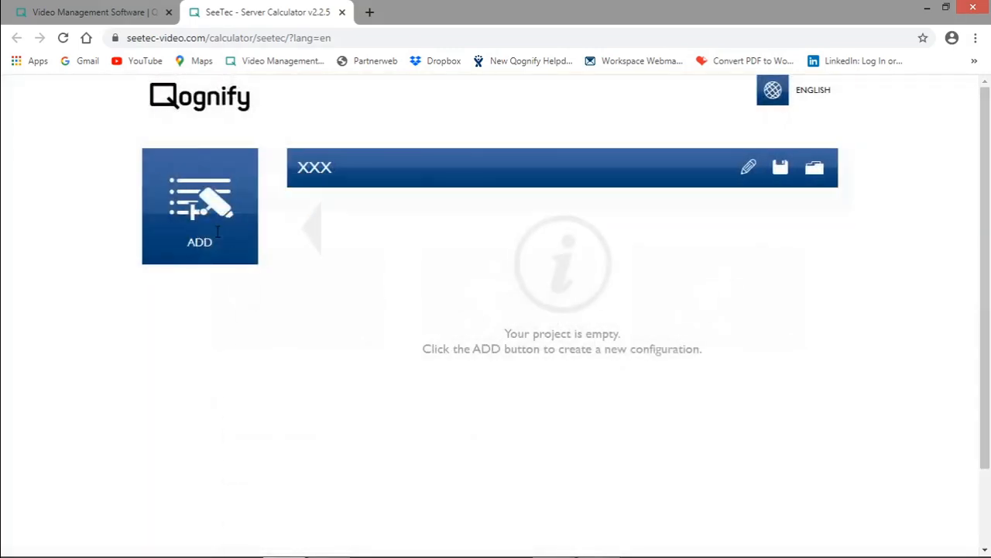
Add a new configuration with 100 cameras, the H.264 video format and Normal movement in the scene.
{"action": "left_click", "coordinate": [214, 226]}
{"action": "left_click", "coordinate": [364, 110]}
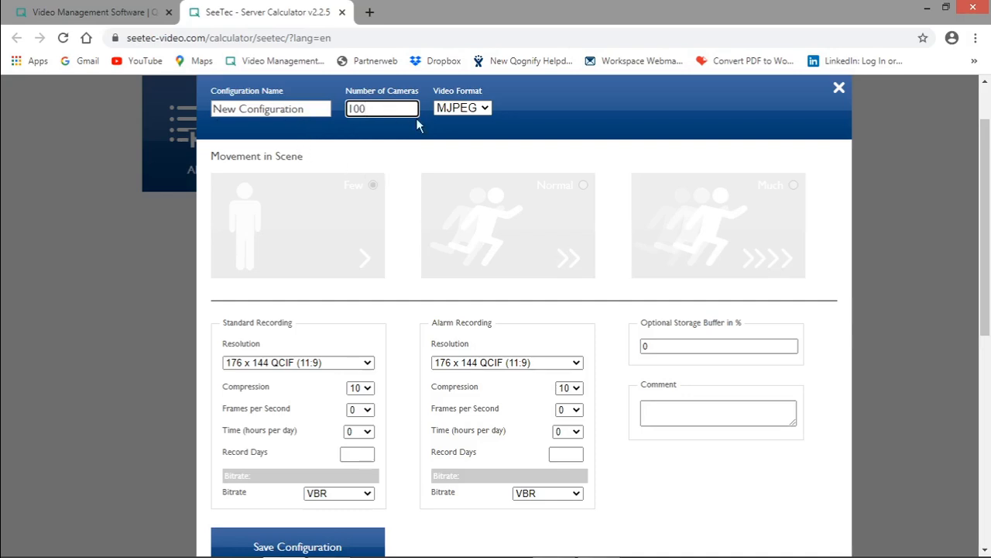
{"action": "left_click", "coordinate": [465, 111]}
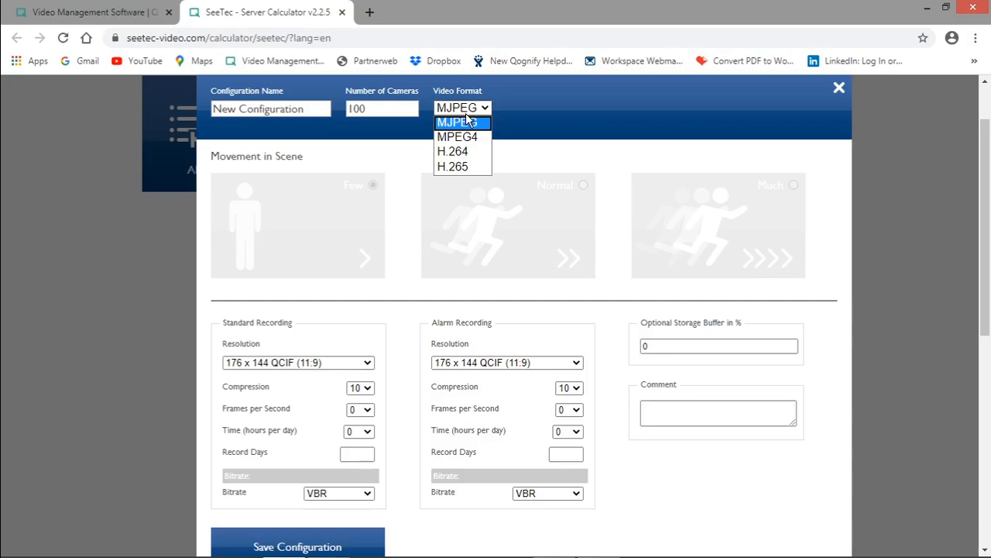
{"action": "left_click", "coordinate": [452, 153]}
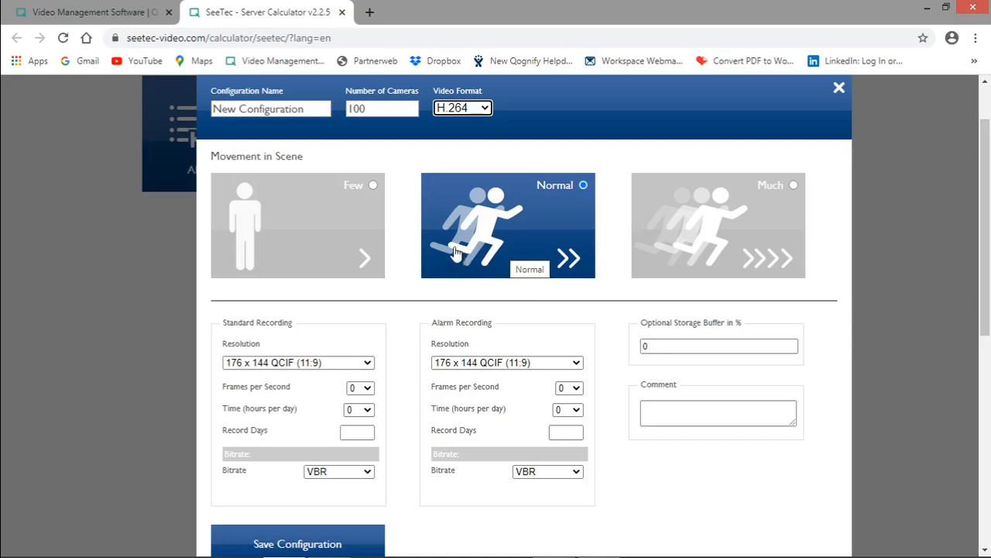
{"action": "left_click", "coordinate": [534, 150]}
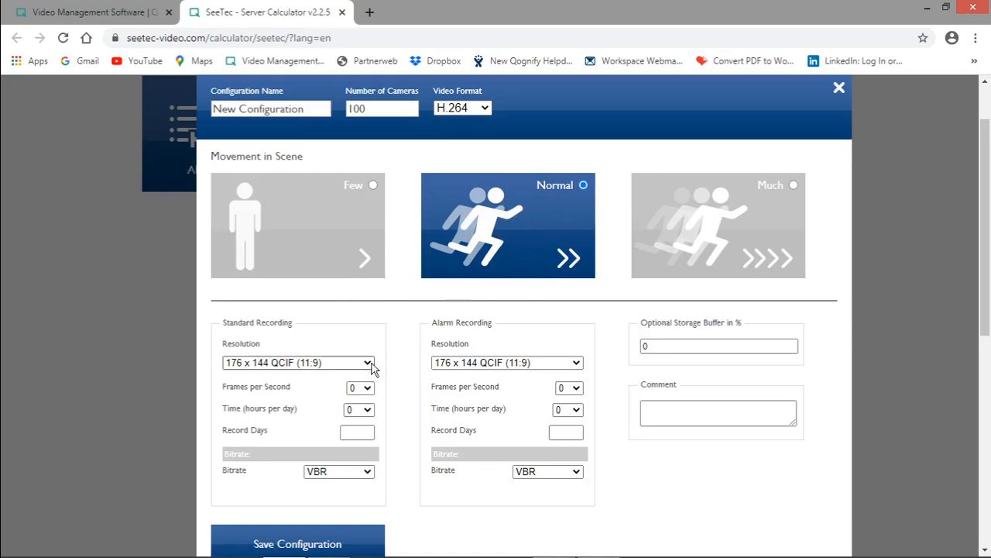
Set the standard recording to a resolution of 1920 x 1080 Full HD (16:9) at 12 frames per second.
{"action": "scroll", "coordinate": [509, 271], "scroll_direction": "down", "scroll_amount": 2}
{"action": "scroll", "coordinate": [509, 270], "scroll_direction": "up", "scroll_amount": 1}
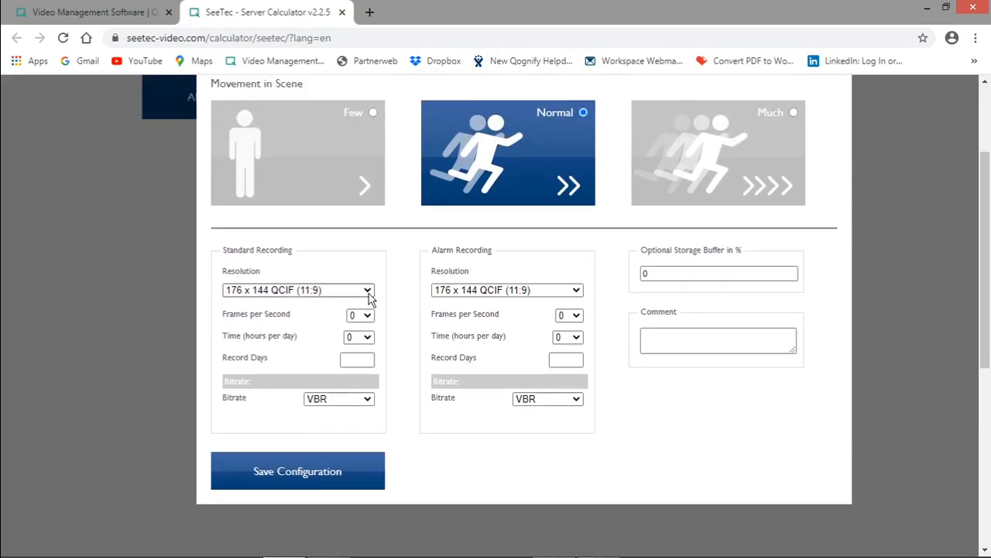
{"action": "left_click", "coordinate": [328, 293]}
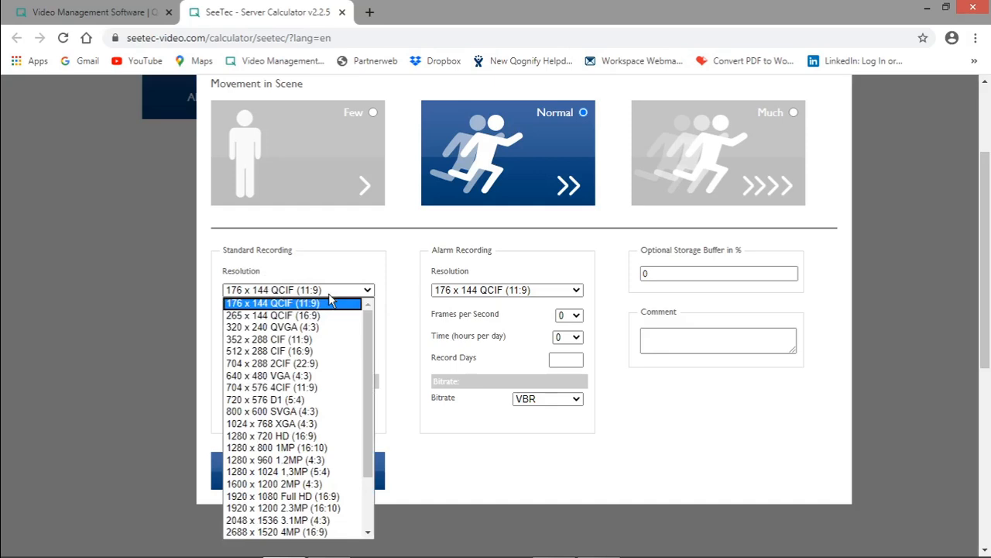
{"action": "left_click", "coordinate": [312, 438]}
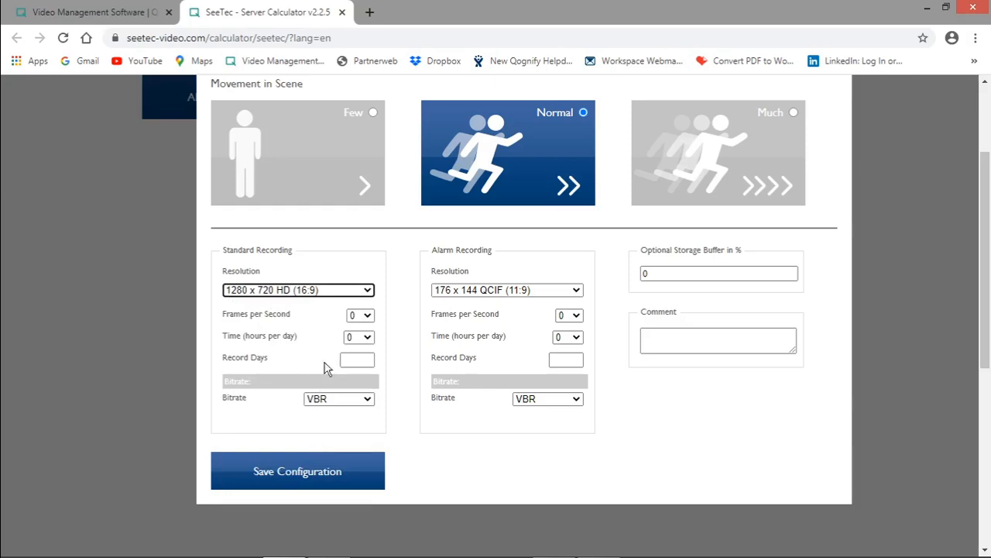
{"action": "left_click", "coordinate": [364, 301]}
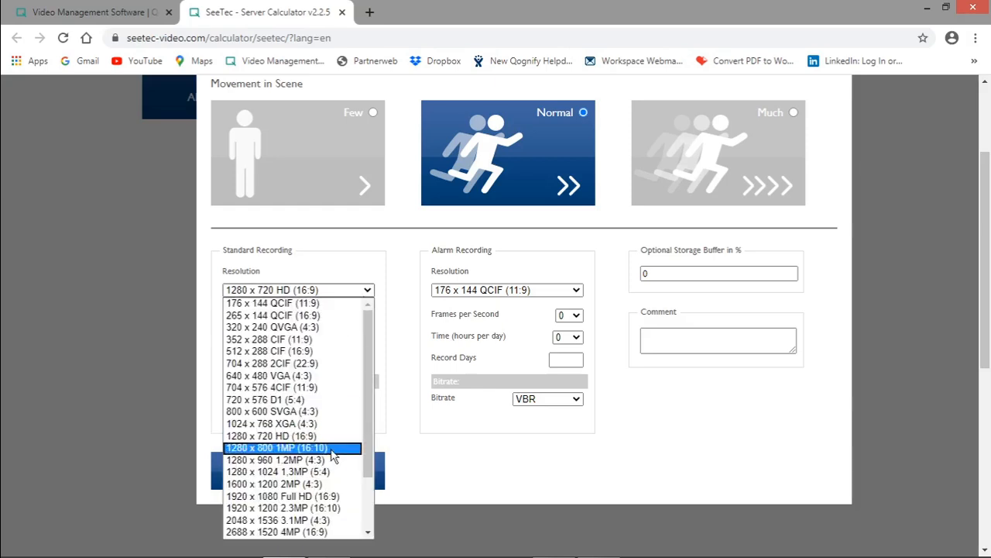
{"action": "left_click", "coordinate": [328, 499]}
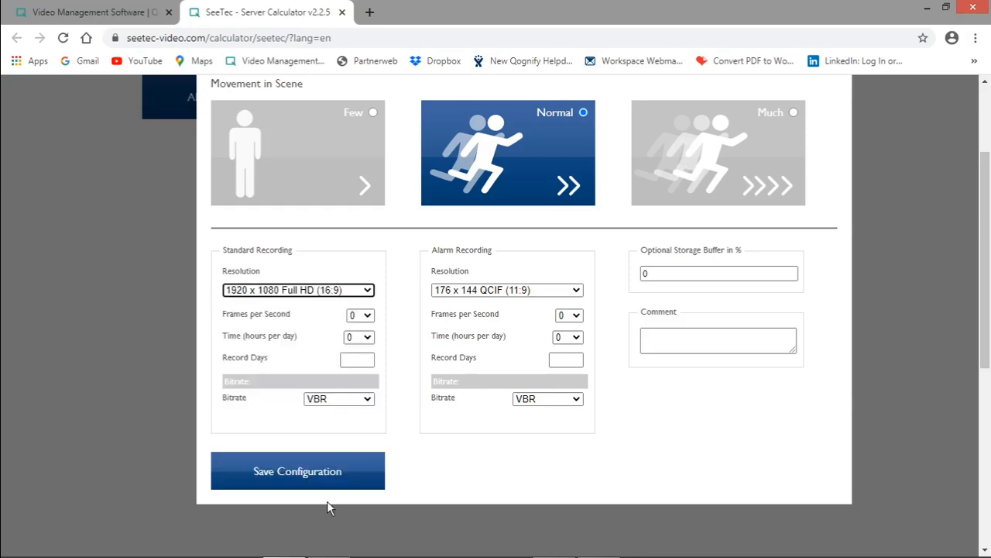
{"action": "left_click", "coordinate": [357, 316]}
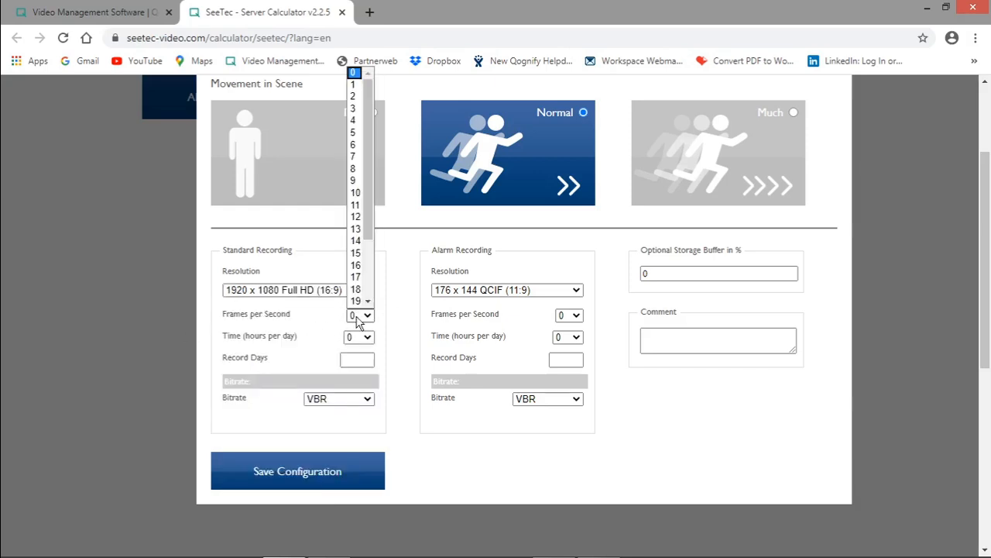
{"action": "left_click", "coordinate": [357, 217]}
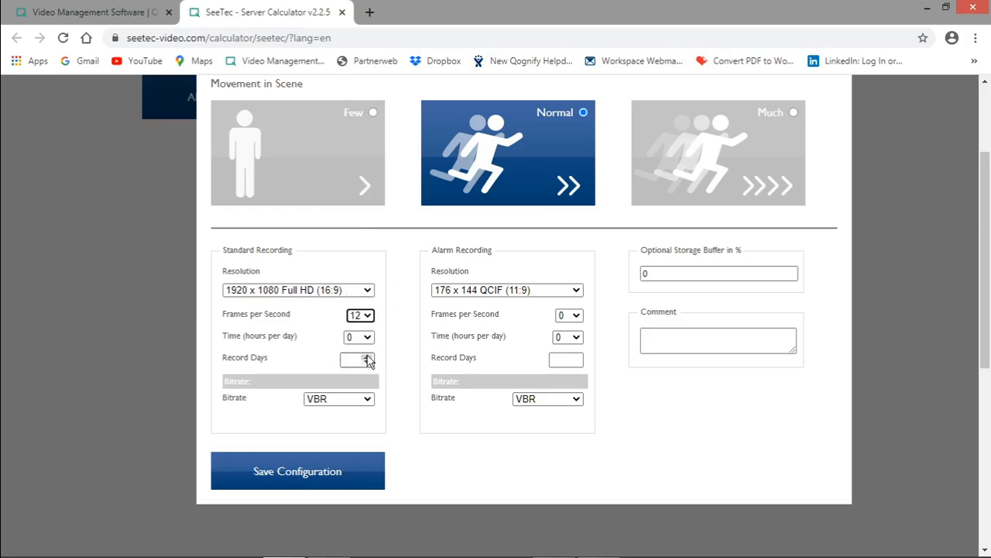
Set the standard recording time to 24 hours per day and the record days to 31.
{"action": "left_click", "coordinate": [363, 340]}
{"action": "left_click_drag", "start_coordinate": [368, 241], "coordinate": [372, 263]}
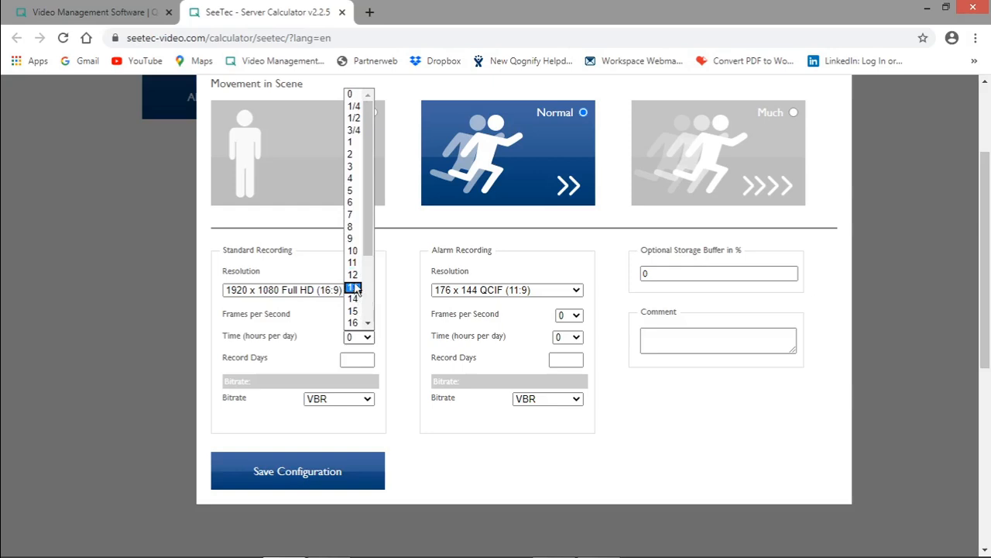
{"action": "left_click", "coordinate": [353, 275]}
{"action": "left_click", "coordinate": [360, 337]}
{"action": "scroll", "coordinate": [365, 306], "scroll_direction": "down", "scroll_amount": 3}
{"action": "left_click", "coordinate": [353, 322]}
{"action": "left_click", "coordinate": [355, 359]}
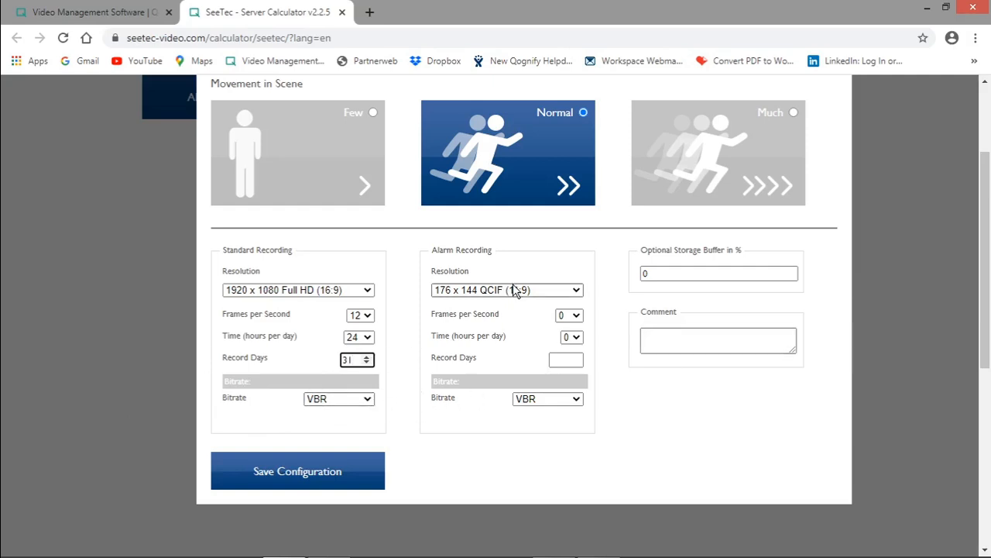
Set the optional storage buffer to 10 % and save the configuration.
{"action": "double_click", "coordinate": [687, 273]}
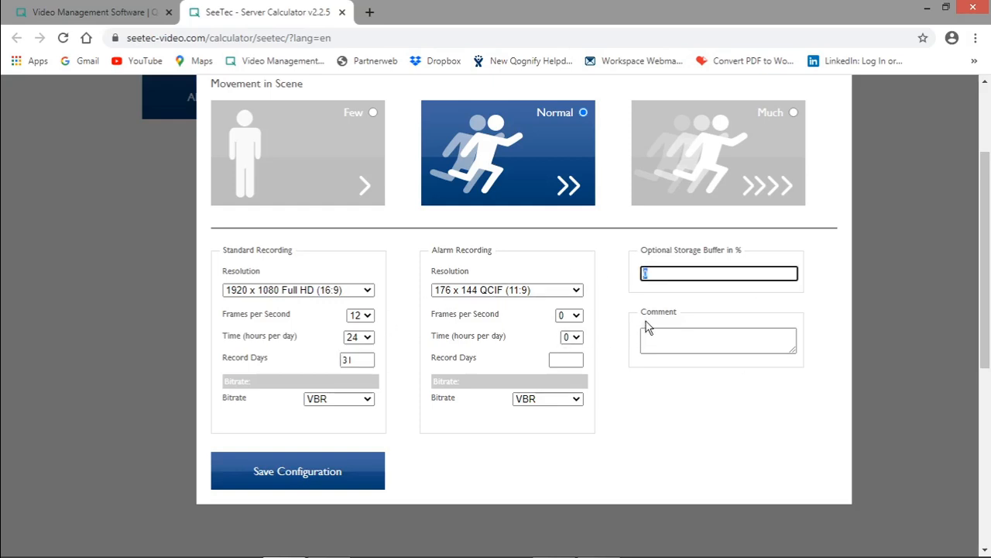
{"action": "type", "text": "10"}
{"action": "scroll", "coordinate": [540, 317], "scroll_direction": "up", "scroll_amount": 2}
{"action": "scroll", "coordinate": [580, 339], "scroll_direction": "down", "scroll_amount": 3}
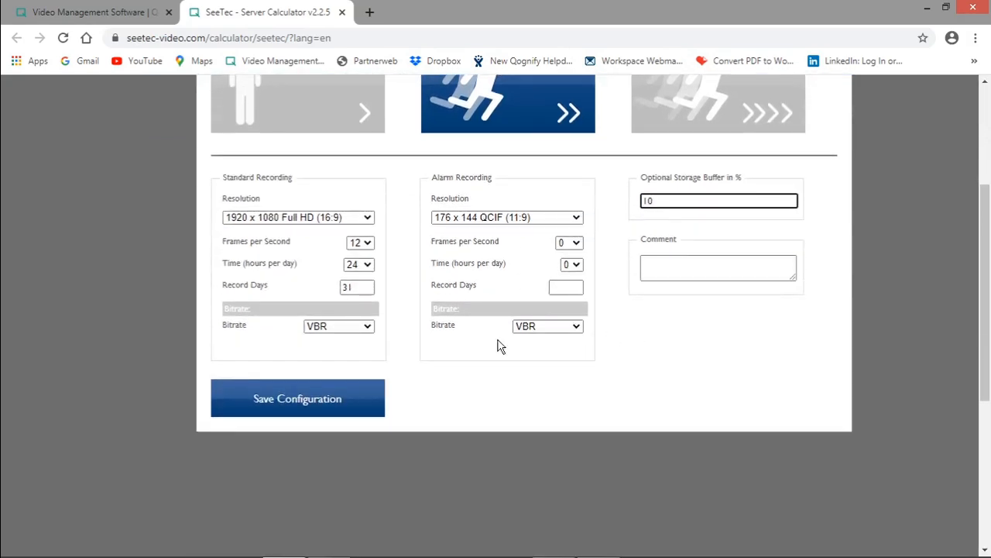
{"action": "scroll", "coordinate": [557, 397], "scroll_direction": "up", "scroll_amount": 2}
{"action": "scroll", "coordinate": [470, 395], "scroll_direction": "down", "scroll_amount": 2}
{"action": "left_click", "coordinate": [303, 398]}
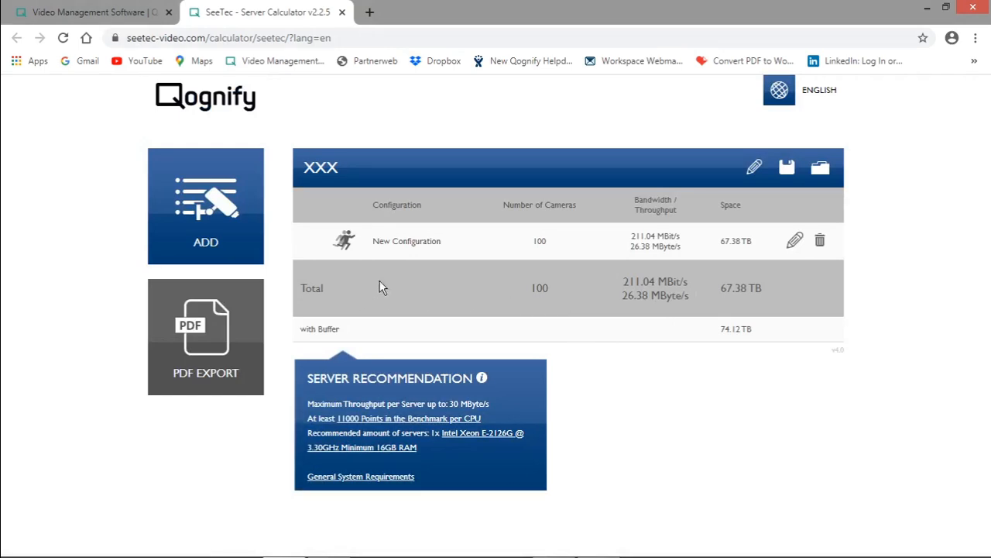
Check the storage space with buffer and the recommended server, and export the project as a PDF for review.
{"action": "left_click_drag", "start_coordinate": [720, 330], "coordinate": [769, 339]}
{"action": "left_click", "coordinate": [743, 338]}
{"action": "double_click", "coordinate": [435, 436]}
{"action": "left_click", "coordinate": [745, 385]}
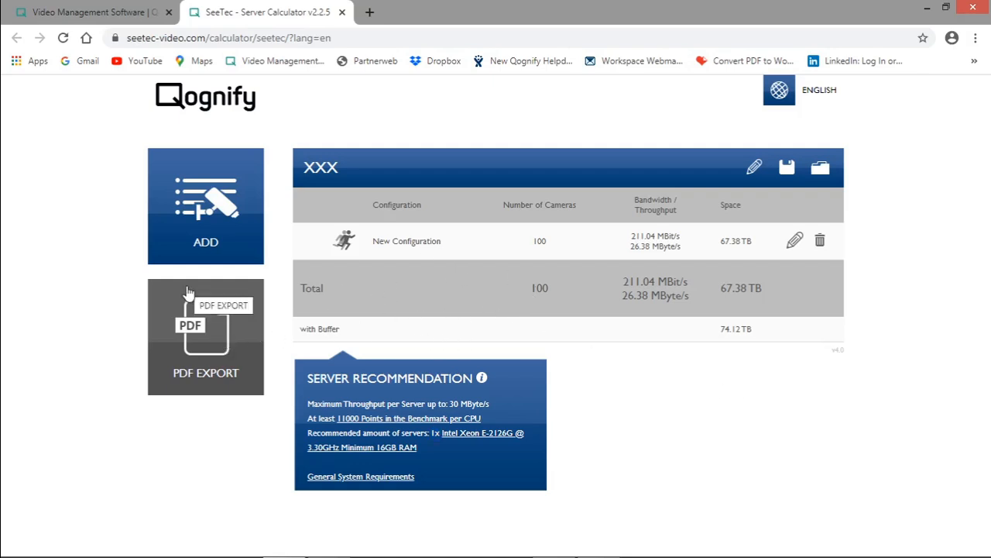
{"action": "left_click", "coordinate": [230, 348]}
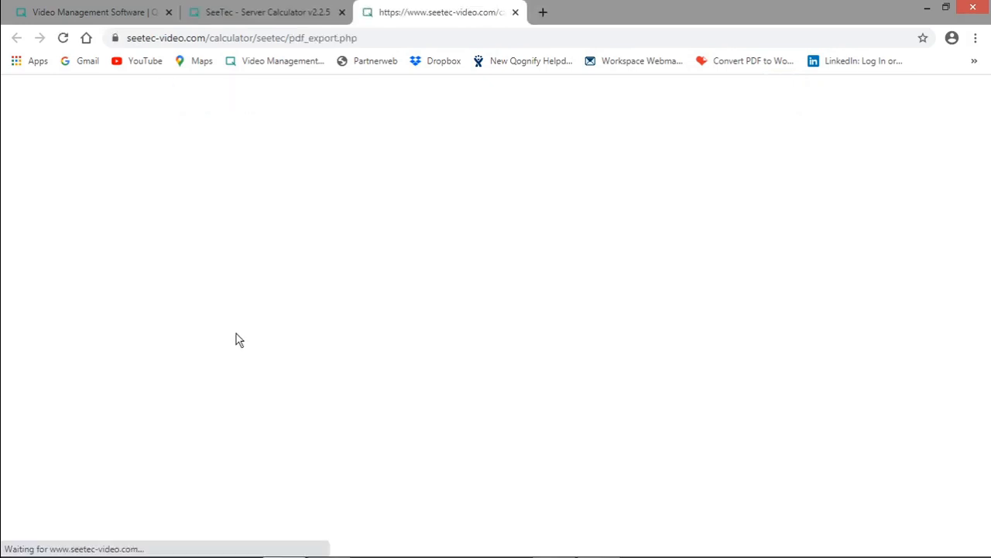
{"action": "scroll", "coordinate": [600, 313], "scroll_direction": "down", "scroll_amount": 2}
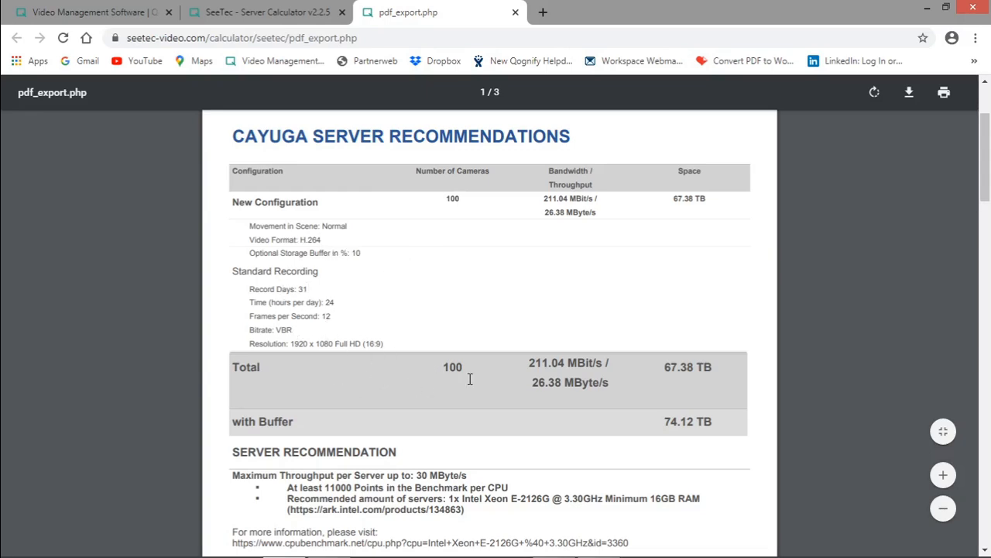
{"action": "scroll", "coordinate": [509, 379], "scroll_direction": "down", "scroll_amount": 1}
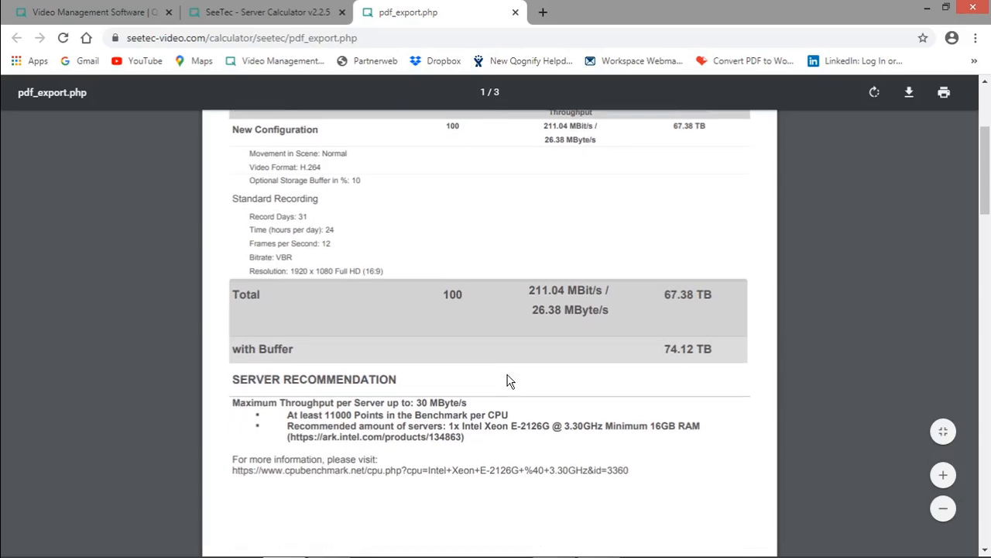
{"action": "right_click", "coordinate": [343, 275]}
Change the number of cameras in the existing configuration to 1200 and save it.
{"action": "left_click", "coordinate": [292, 10]}
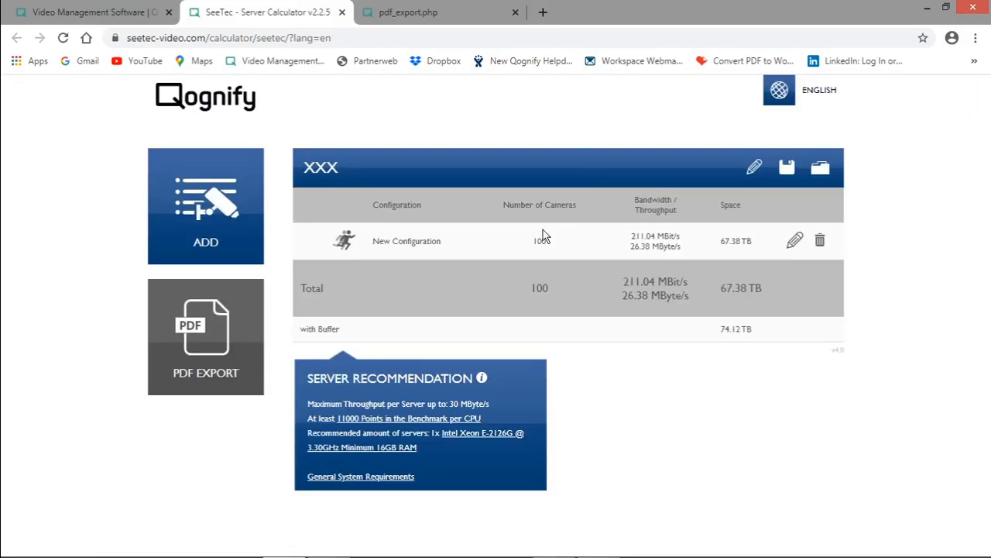
{"action": "left_click", "coordinate": [795, 242]}
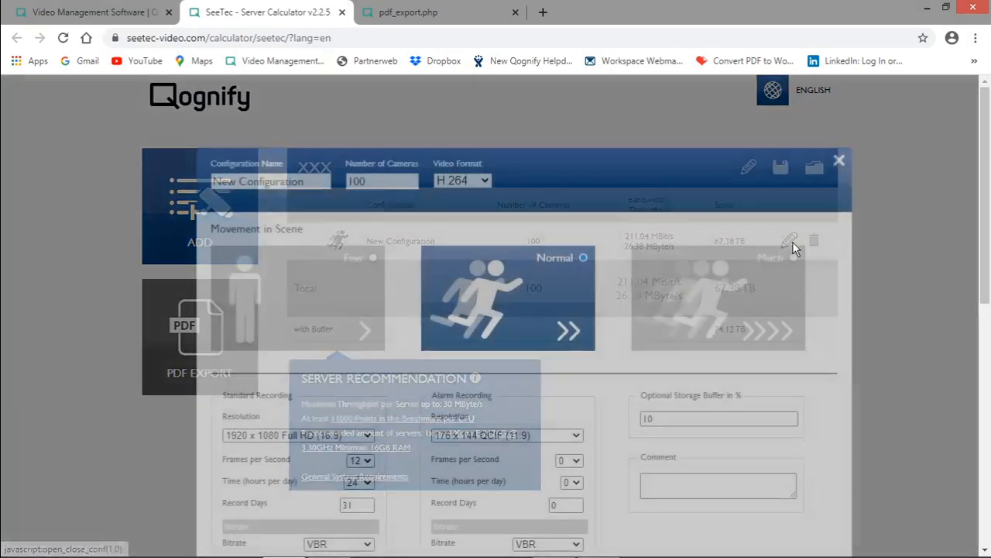
{"action": "double_click", "coordinate": [349, 180]}
{"action": "type", "text": "1000"}
{"action": "key", "text": "BackSpace"}
{"action": "key", "text": "BackSpace"}
{"action": "key", "text": "BackSpace"}
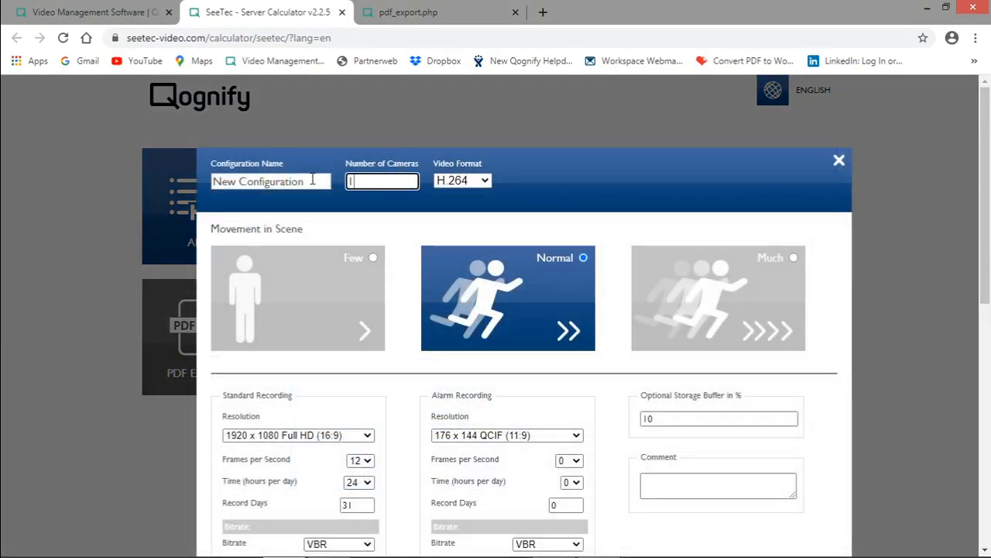
{"action": "type", "text": "200"}
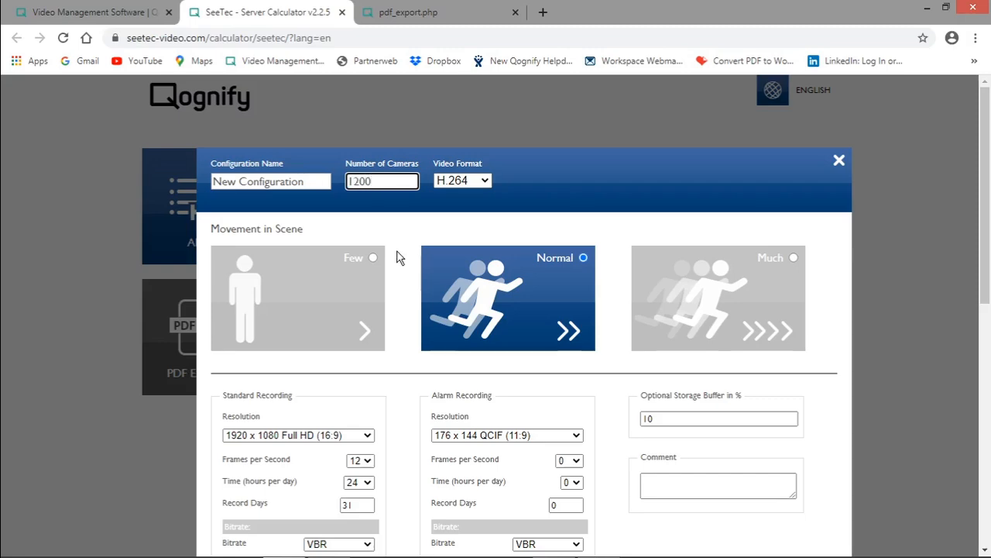
{"action": "scroll", "coordinate": [443, 323], "scroll_direction": "down", "scroll_amount": 2}
{"action": "left_click", "coordinate": [339, 478]}
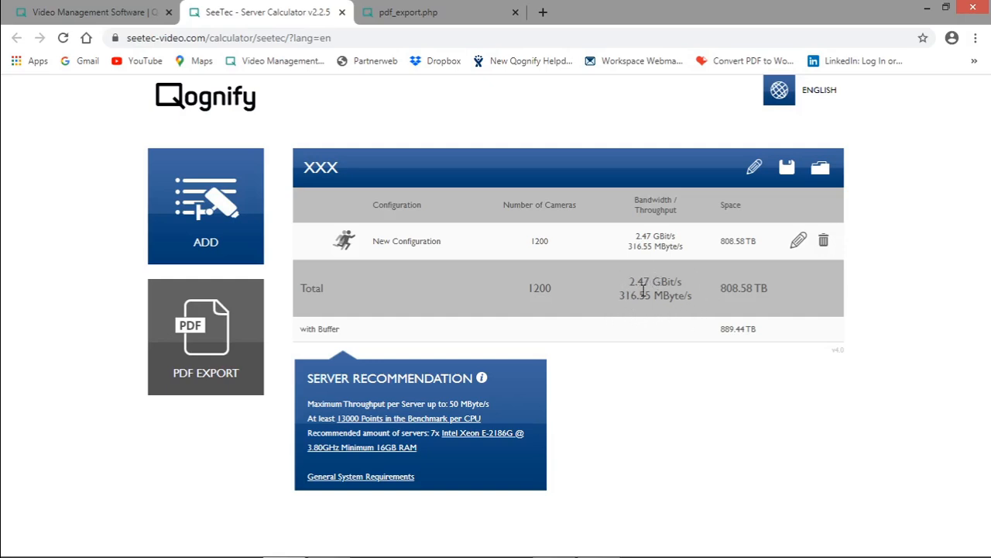
Export the updated 1200-camera project as a PDF, review its server recommendations and return to the calculator.
{"action": "left_click", "coordinate": [218, 322]}
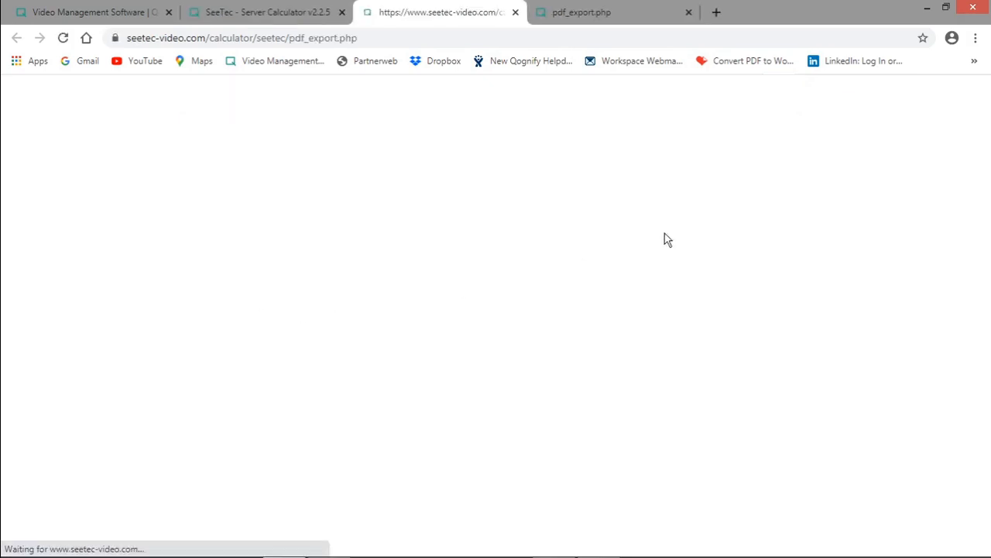
{"action": "scroll", "coordinate": [547, 383], "scroll_direction": "down", "scroll_amount": 3}
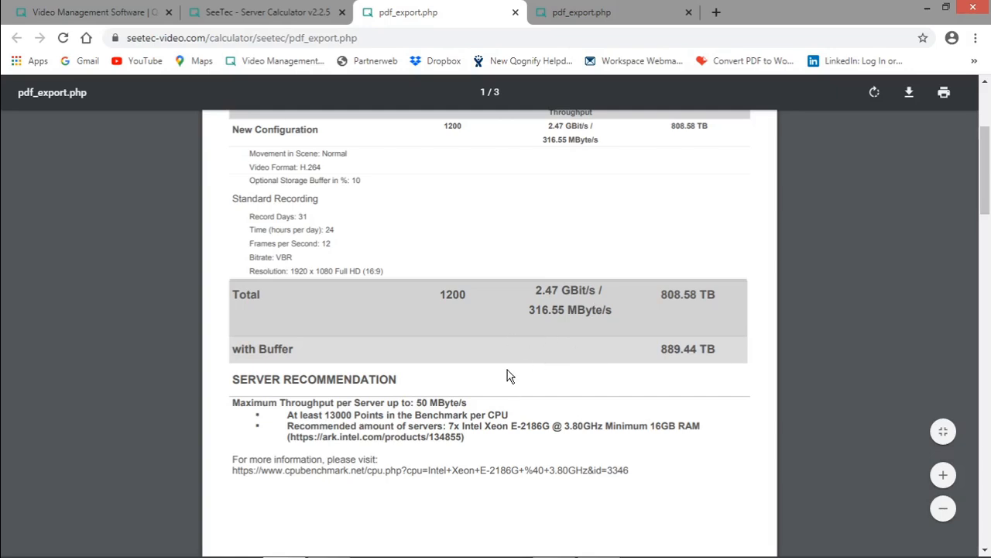
{"action": "scroll", "coordinate": [507, 372], "scroll_direction": "up", "scroll_amount": 1}
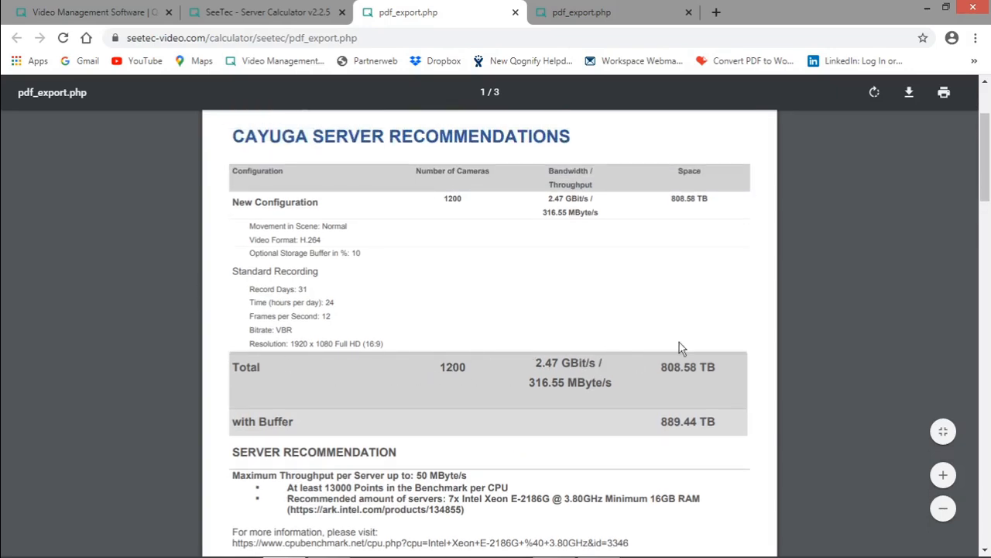
{"action": "left_click", "coordinate": [271, 13]}
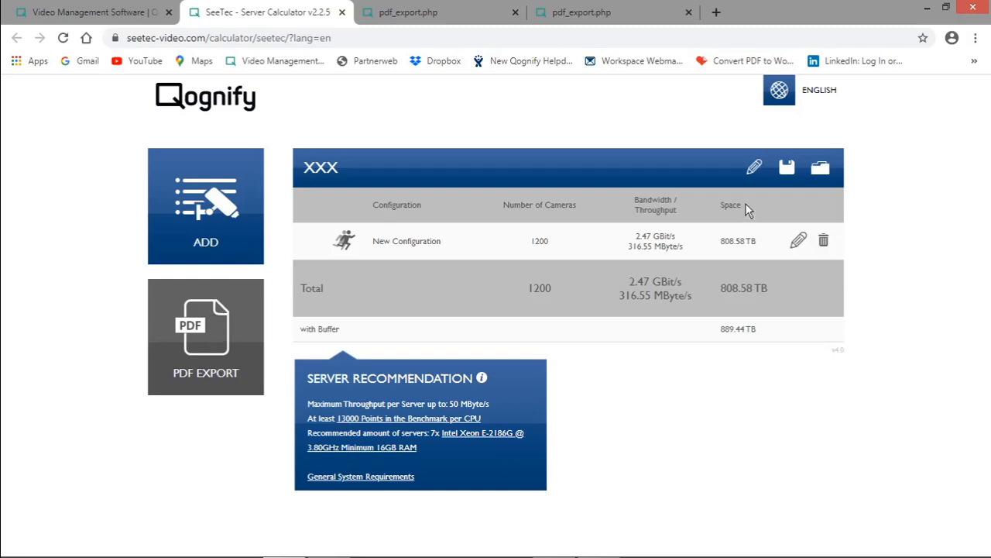
Open the existing 1200-camera configuration, review its standard and alarm recording settings, and close it without saving.
{"action": "left_click", "coordinate": [798, 241]}
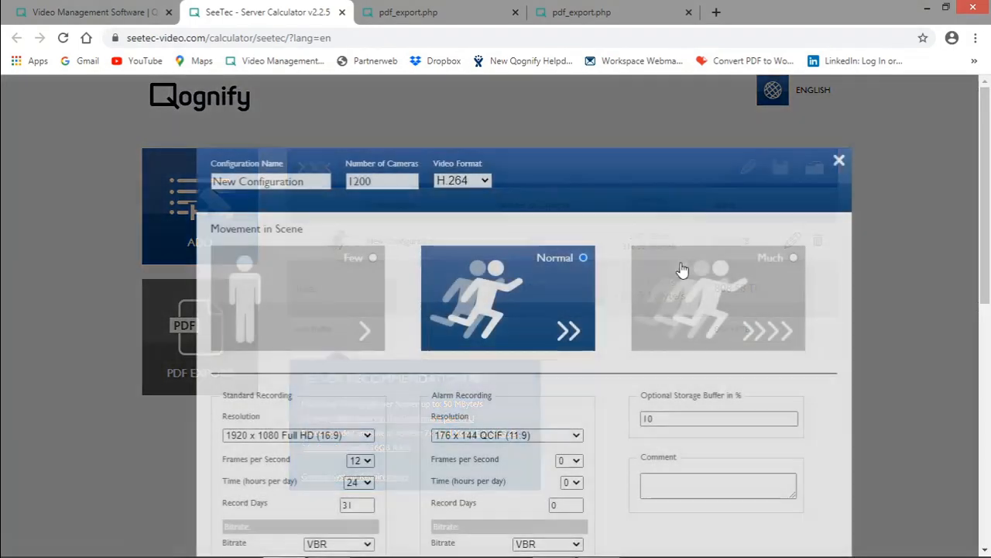
{"action": "scroll", "coordinate": [330, 440], "scroll_direction": "down", "scroll_amount": 1}
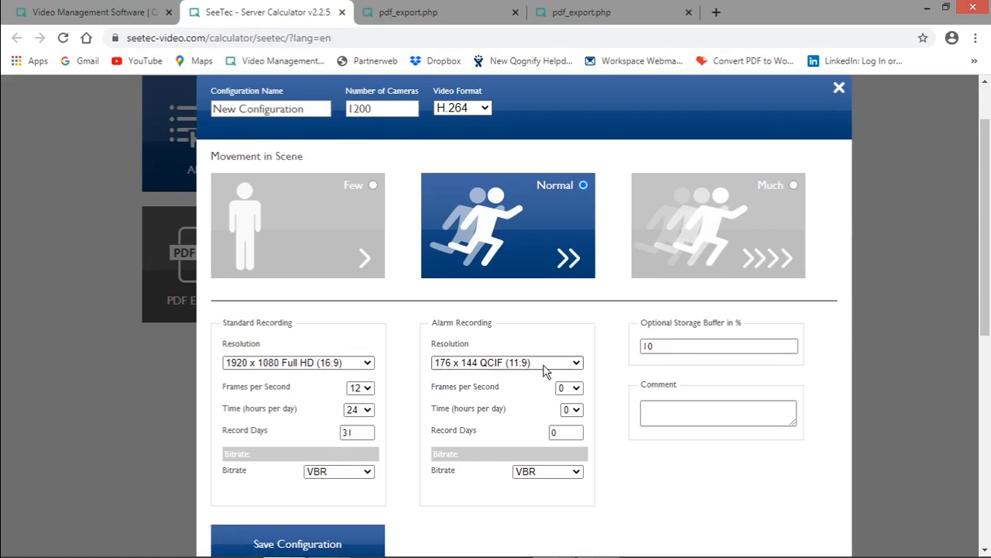
{"action": "scroll", "coordinate": [559, 364], "scroll_direction": "down", "scroll_amount": 1}
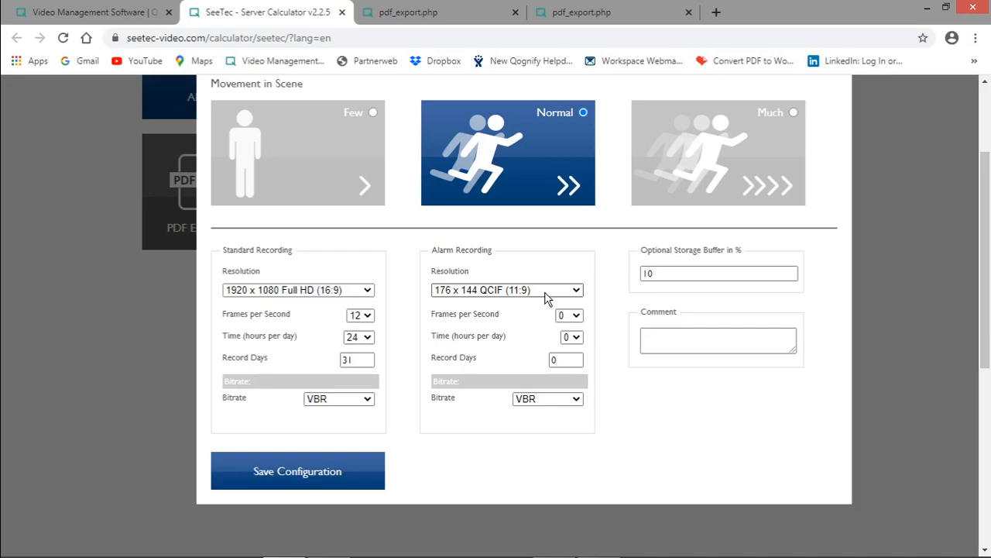
{"action": "scroll", "coordinate": [546, 298], "scroll_direction": "up", "scroll_amount": 1}
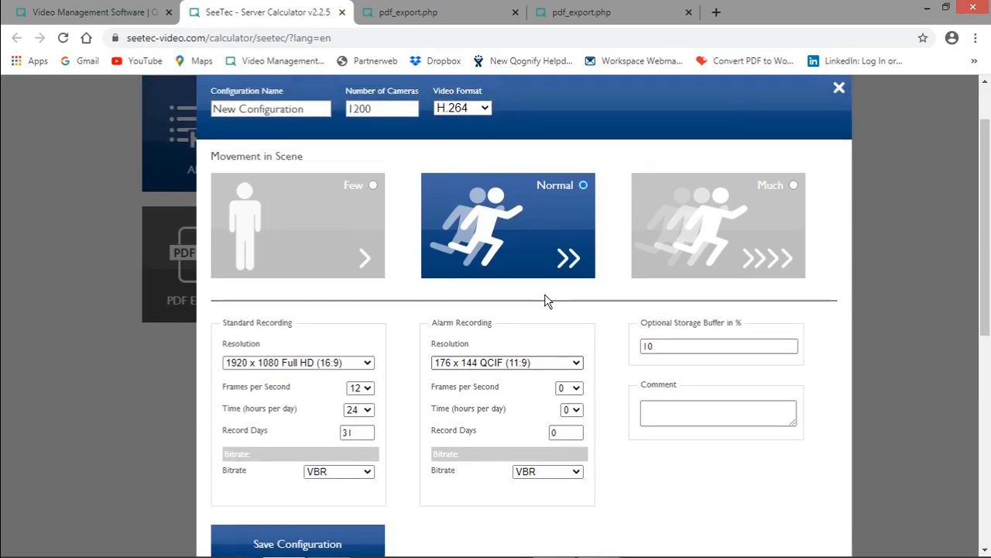
{"action": "left_click", "coordinate": [838, 87]}
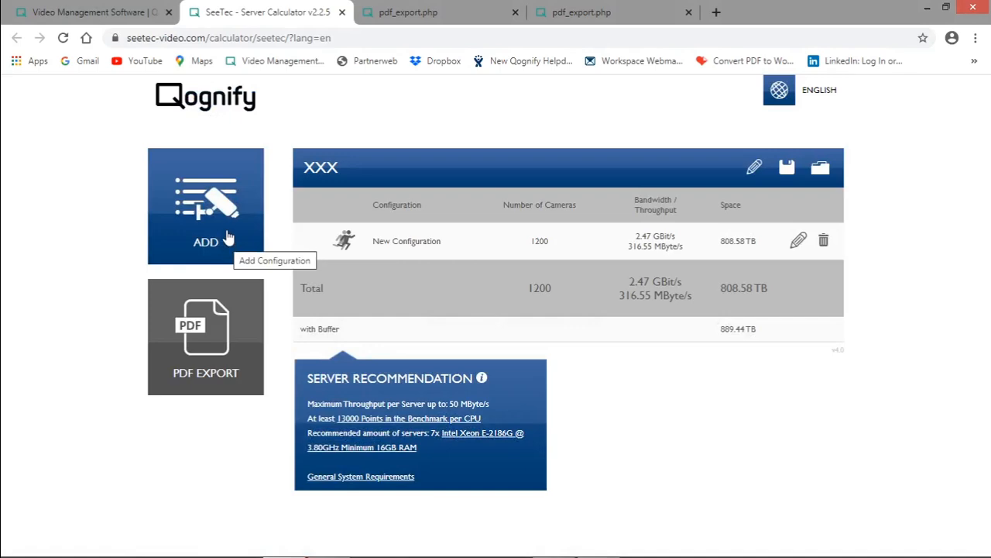
{"action": "left_click", "coordinate": [227, 242]}
{"action": "type", "text": "50"}
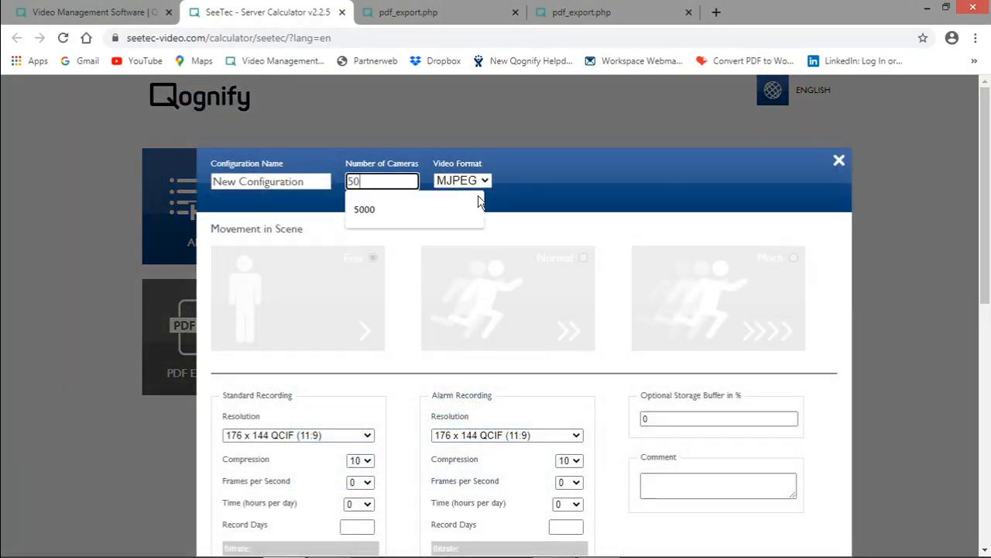
{"action": "left_click", "coordinate": [839, 161]}
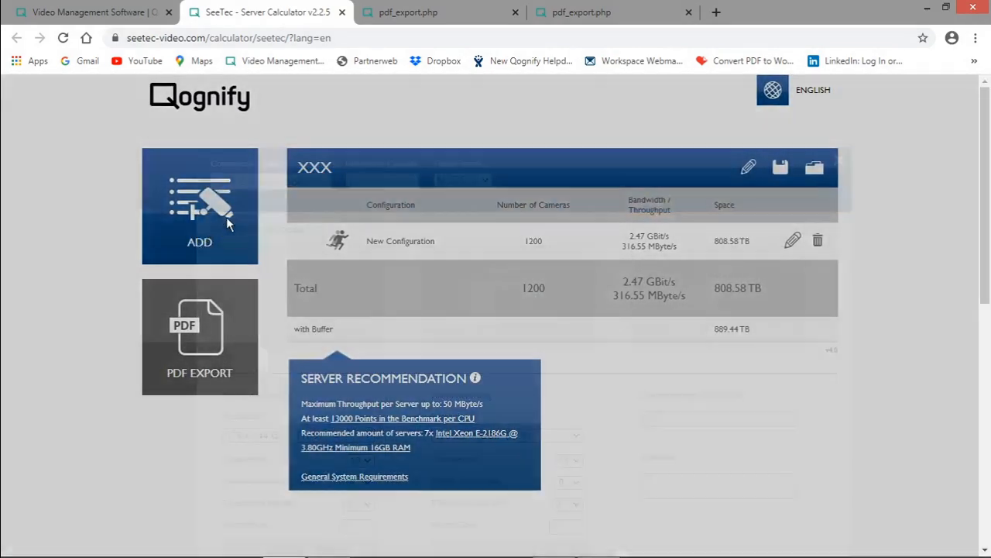
Add a second configuration with 50 cameras and the H.264 video format.
{"action": "left_click", "coordinate": [226, 216]}
{"action": "double_click", "coordinate": [376, 184]}
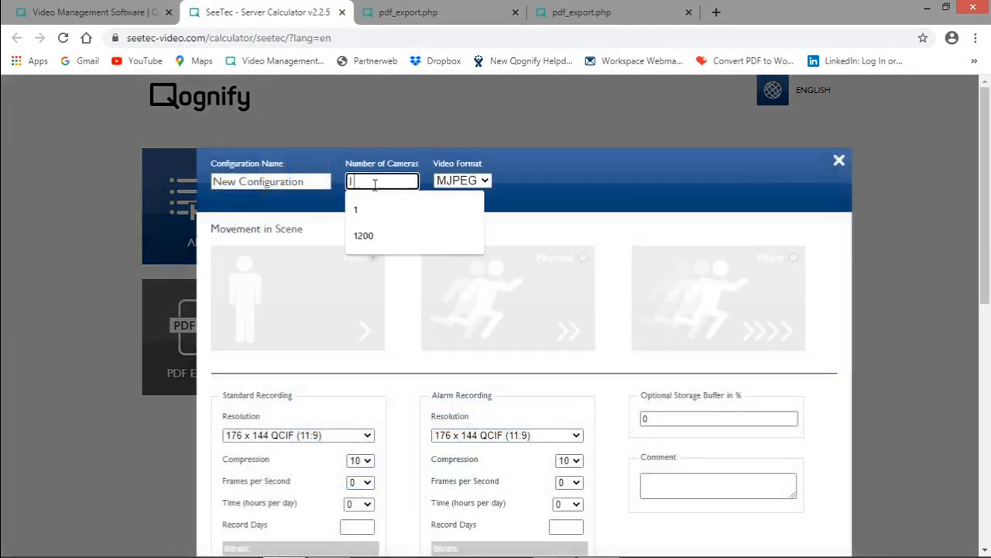
{"action": "type", "text": "50"}
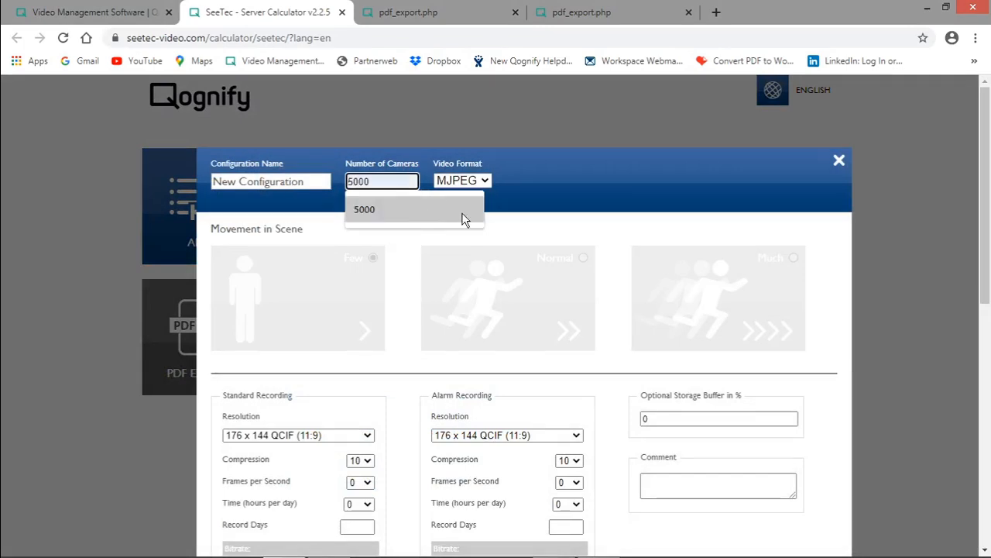
{"action": "left_click", "coordinate": [489, 180]}
{"action": "left_click", "coordinate": [465, 224]}
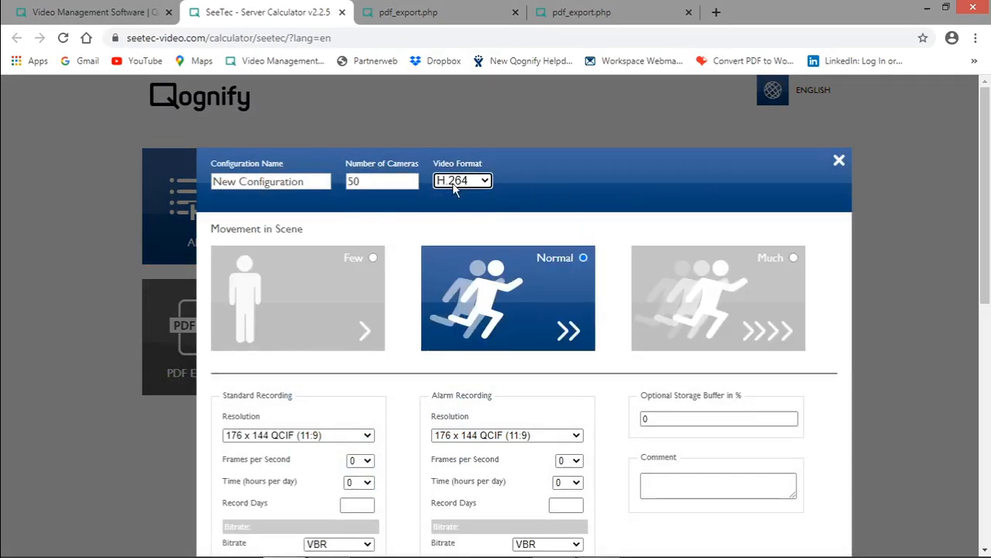
Set the standard recording to 1280 x 720 HD (16:9), 12 frames per second, 12 hours per day and 31 record days.
{"action": "scroll", "coordinate": [475, 220], "scroll_direction": "down", "scroll_amount": 2}
{"action": "left_click", "coordinate": [298, 289]}
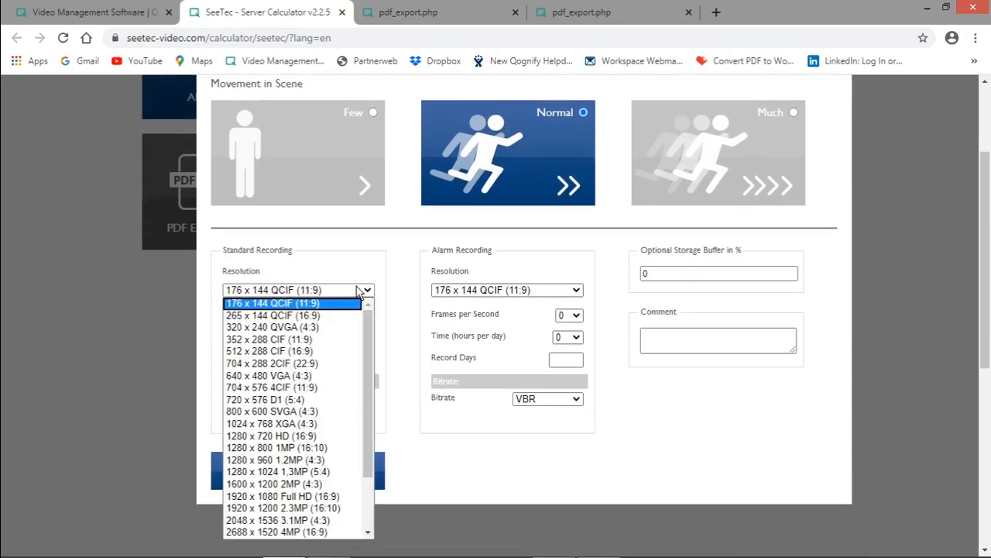
{"action": "left_click", "coordinate": [324, 434]}
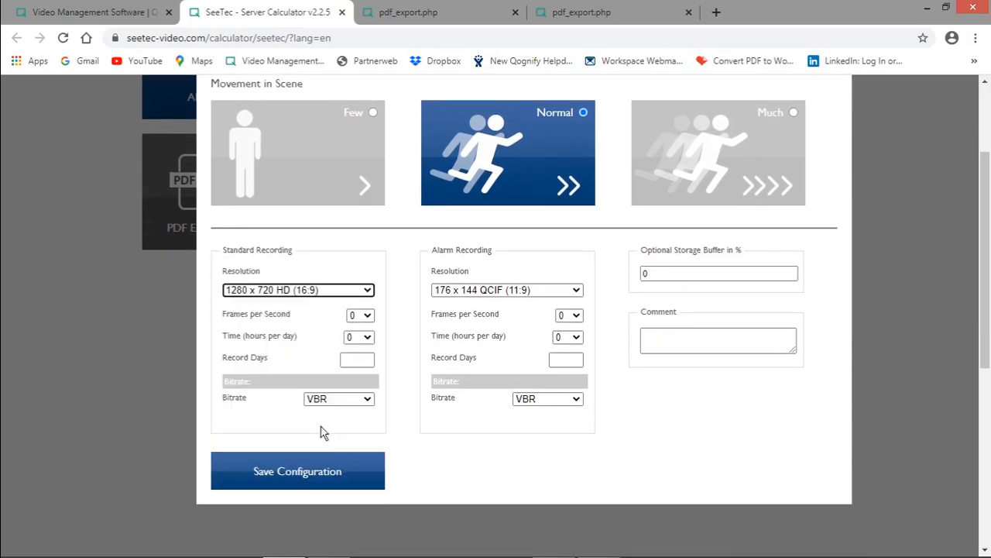
{"action": "left_click", "coordinate": [365, 318]}
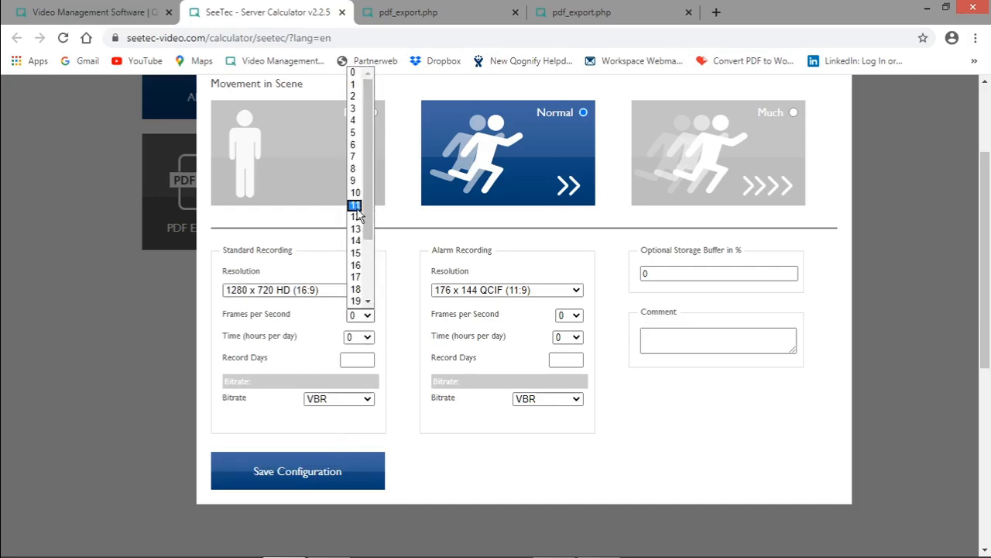
{"action": "left_click", "coordinate": [356, 217]}
{"action": "left_click", "coordinate": [362, 337]}
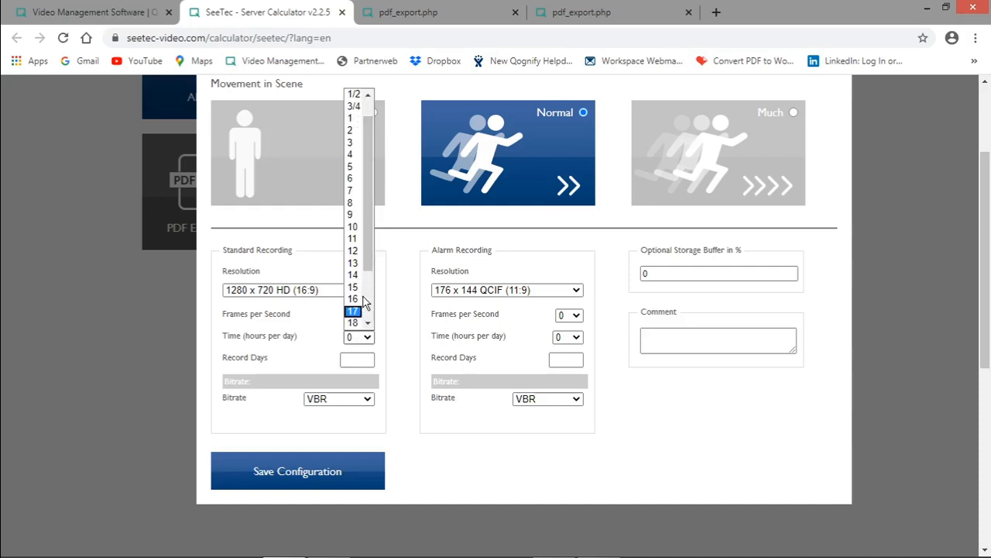
{"action": "left_click", "coordinate": [360, 252]}
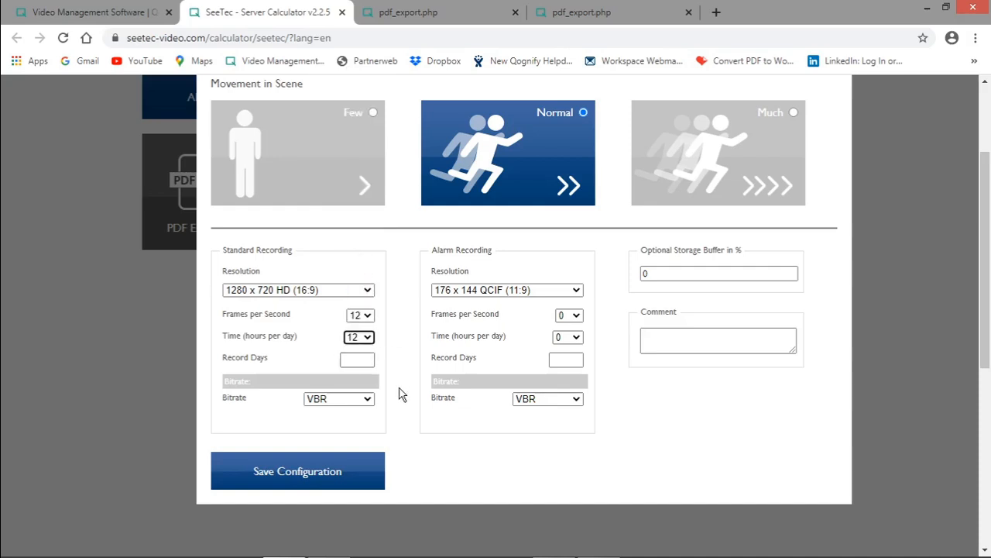
{"action": "left_click", "coordinate": [353, 361]}
{"action": "type", "text": "31"}
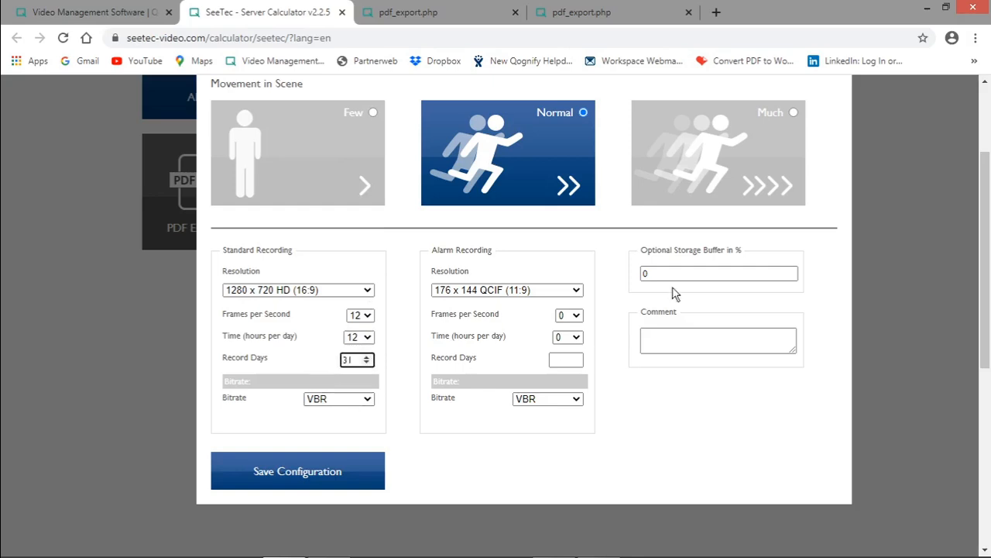
Set the alarm recording resolution to 1920 x 1080 Full HD (16:9) at 25 frames per second.
{"action": "left_click", "coordinate": [571, 288]}
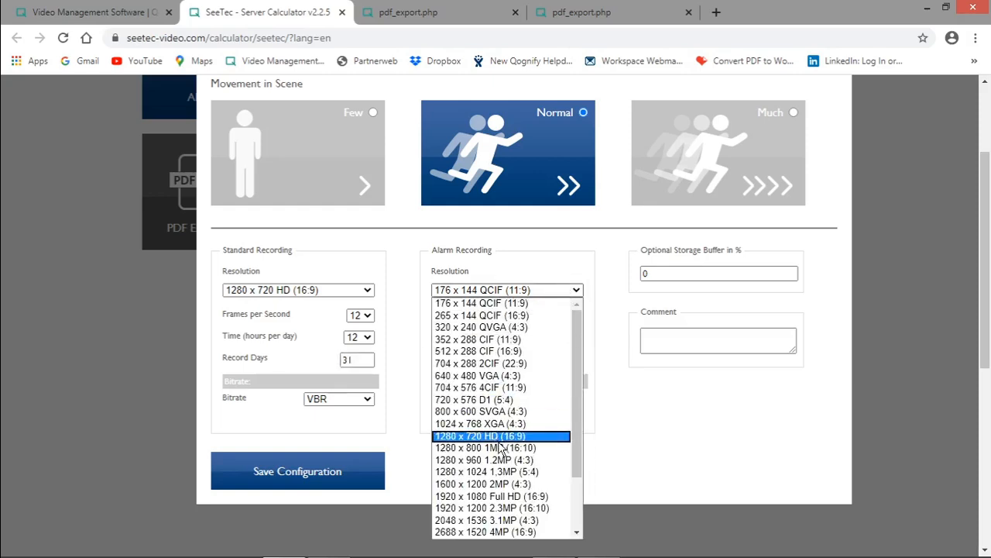
{"action": "scroll", "coordinate": [511, 434], "scroll_direction": "down", "scroll_amount": 2}
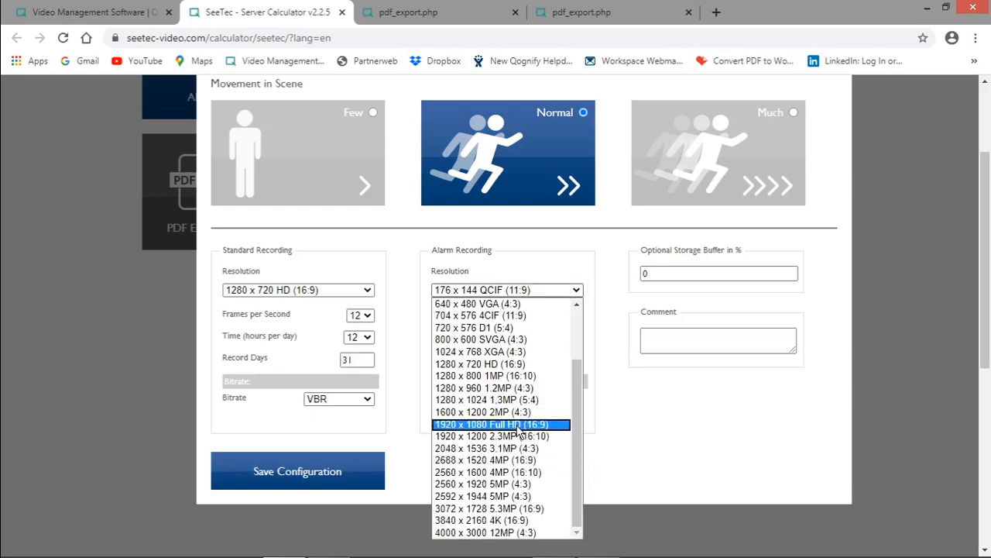
{"action": "left_click", "coordinate": [517, 426]}
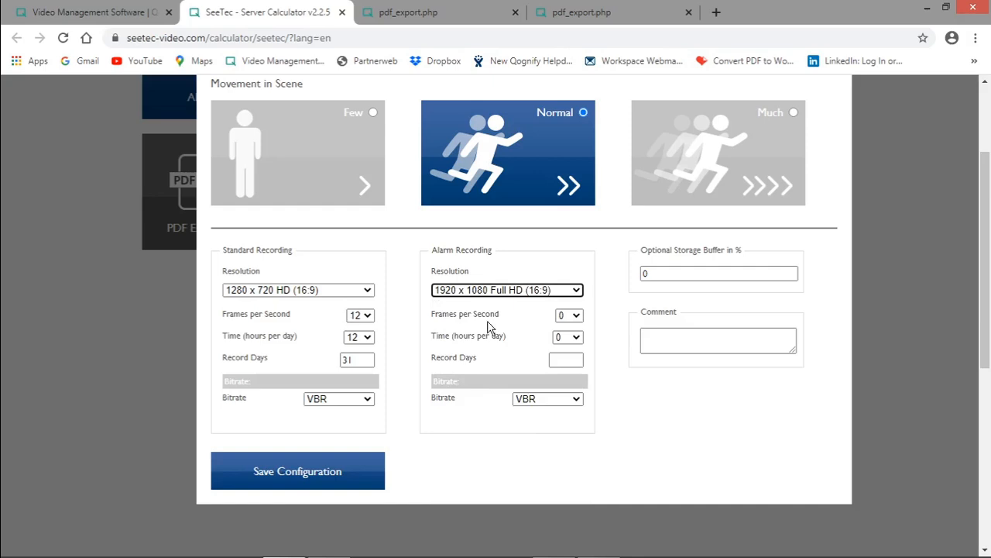
{"action": "left_click", "coordinate": [573, 318]}
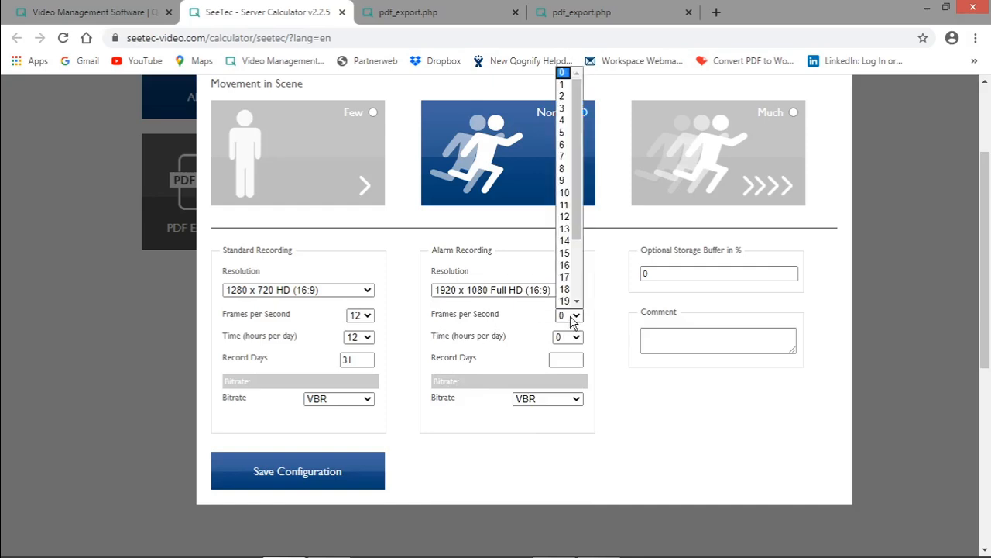
{"action": "scroll", "coordinate": [576, 297], "scroll_direction": "down", "scroll_amount": 2}
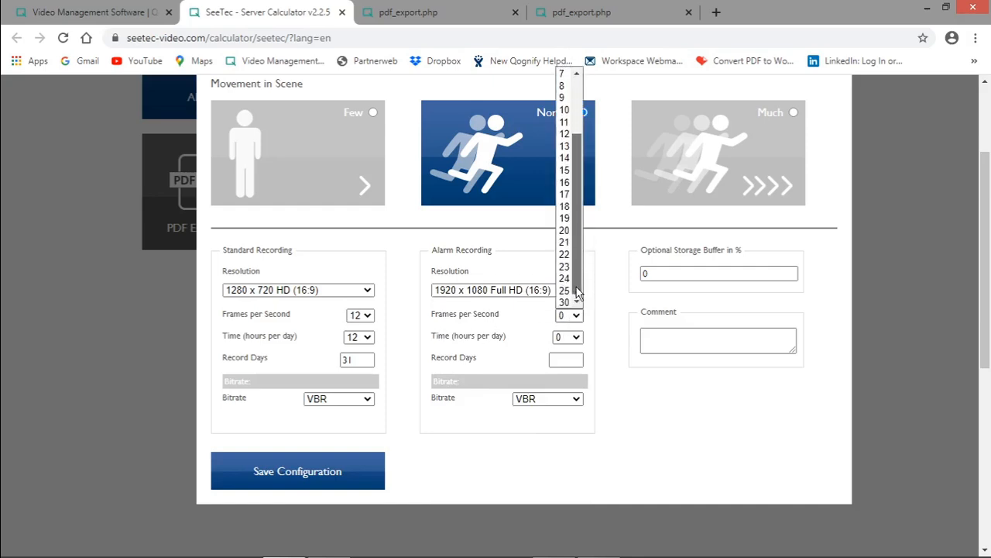
{"action": "left_click", "coordinate": [566, 288]}
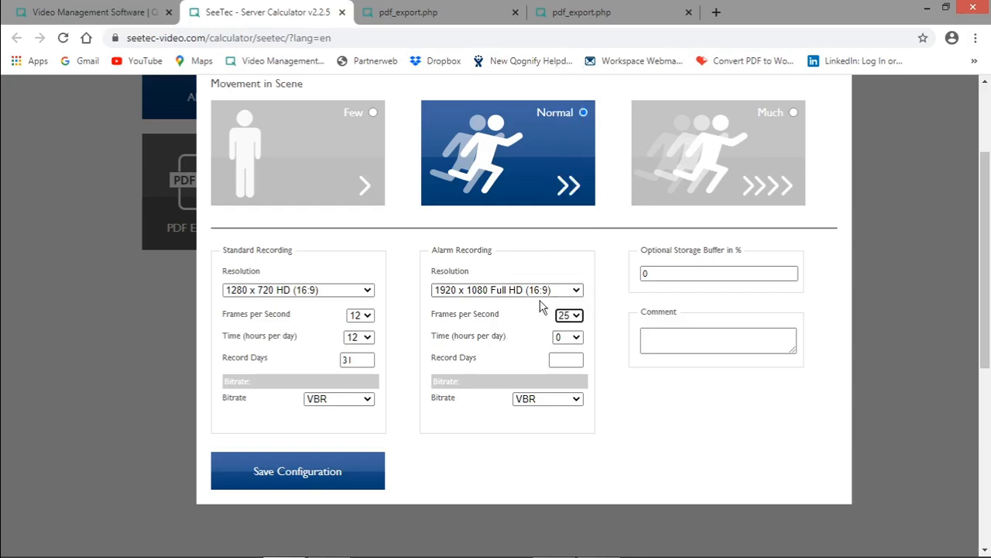
Set the alarm recording to 12 hours per day and 31 record days, and save the configuration.
{"action": "left_click", "coordinate": [568, 341]}
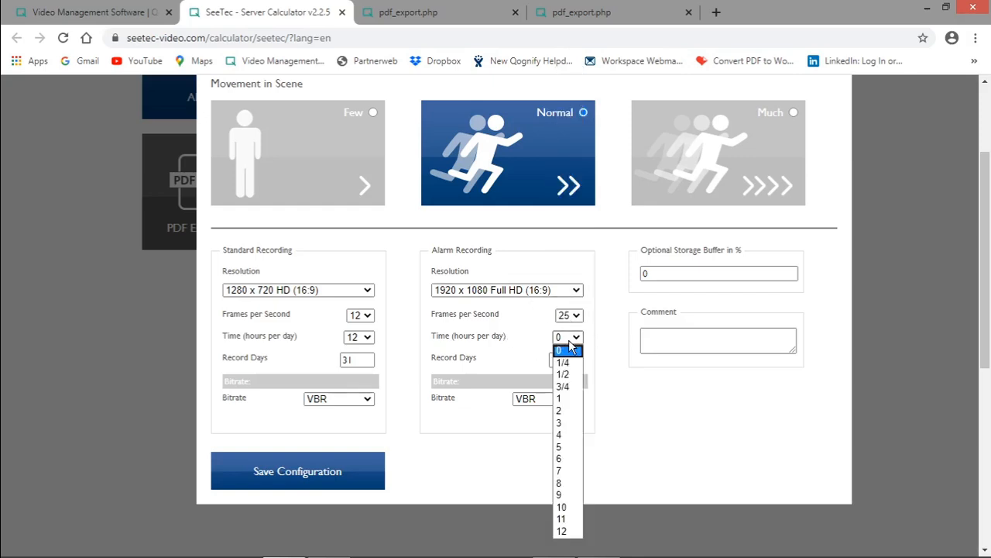
{"action": "left_click", "coordinate": [661, 423]}
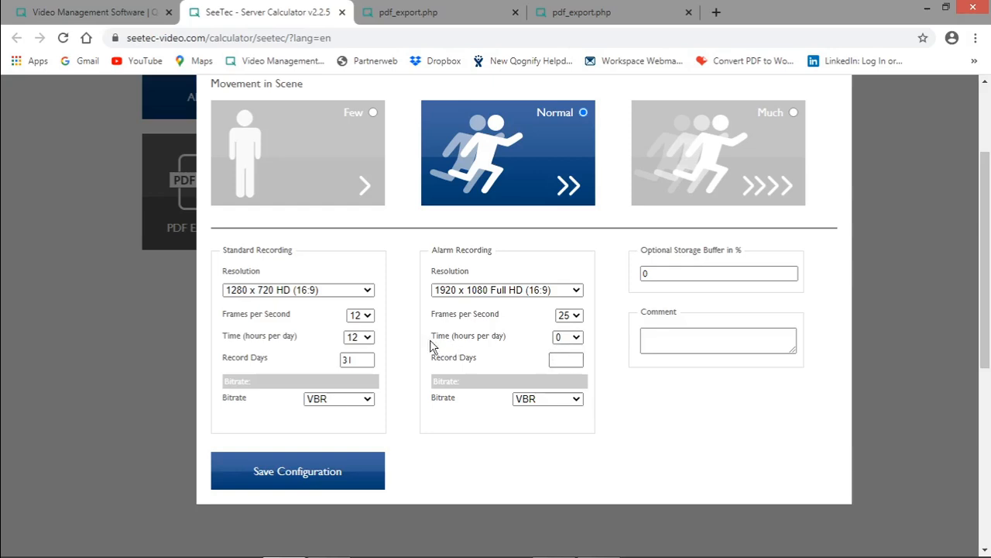
{"action": "left_click", "coordinate": [569, 337]}
{"action": "left_click", "coordinate": [564, 531]}
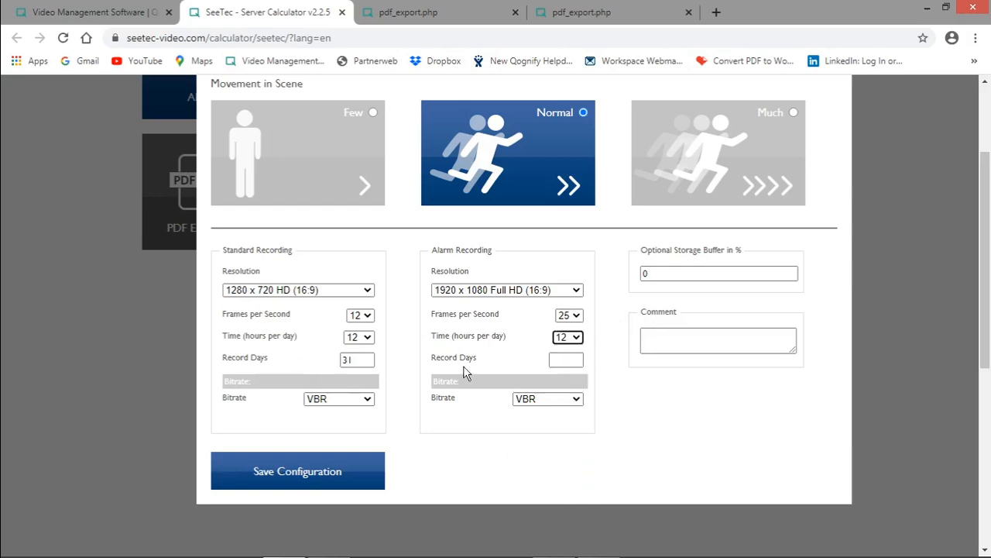
{"action": "left_click", "coordinate": [559, 358]}
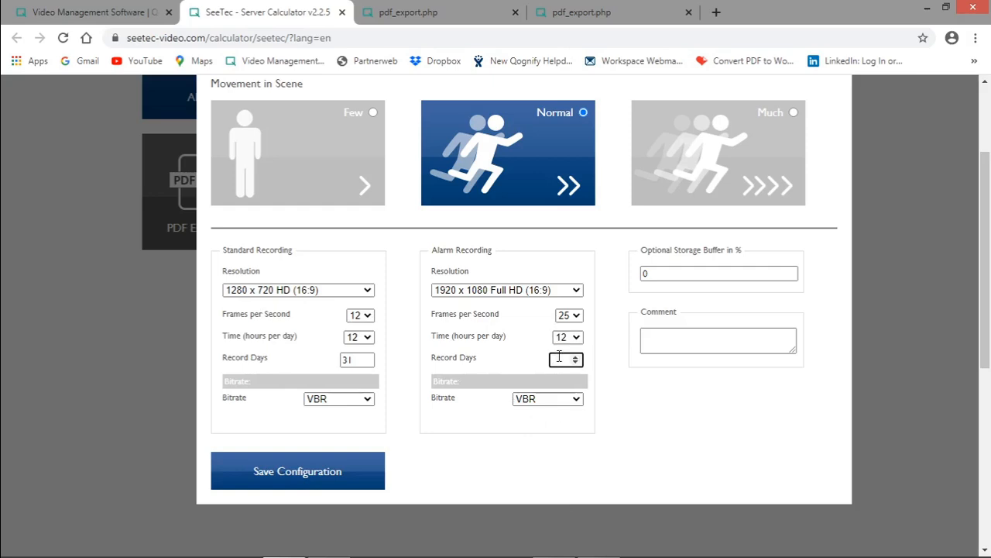
{"action": "type", "text": "31"}
{"action": "left_click", "coordinate": [509, 471]}
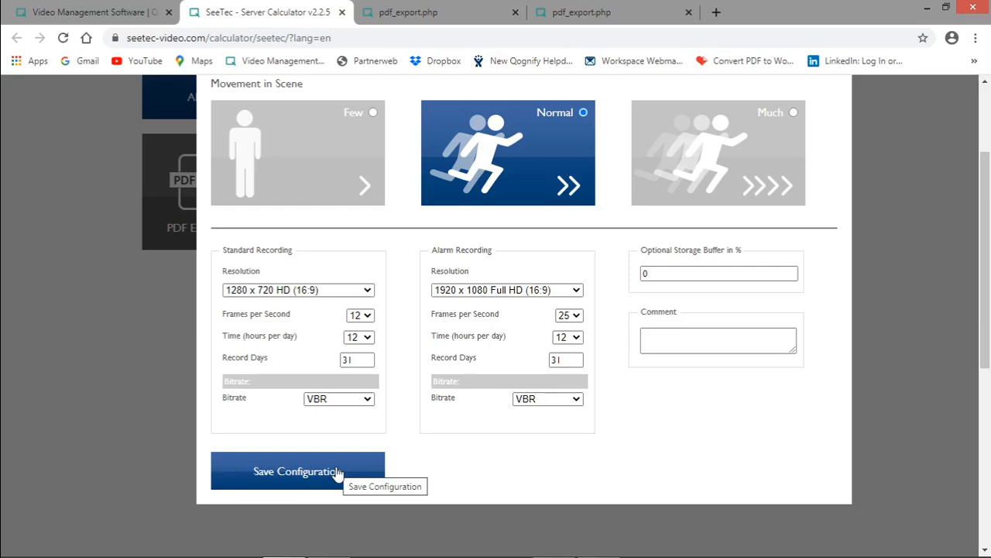
{"action": "left_click", "coordinate": [263, 474]}
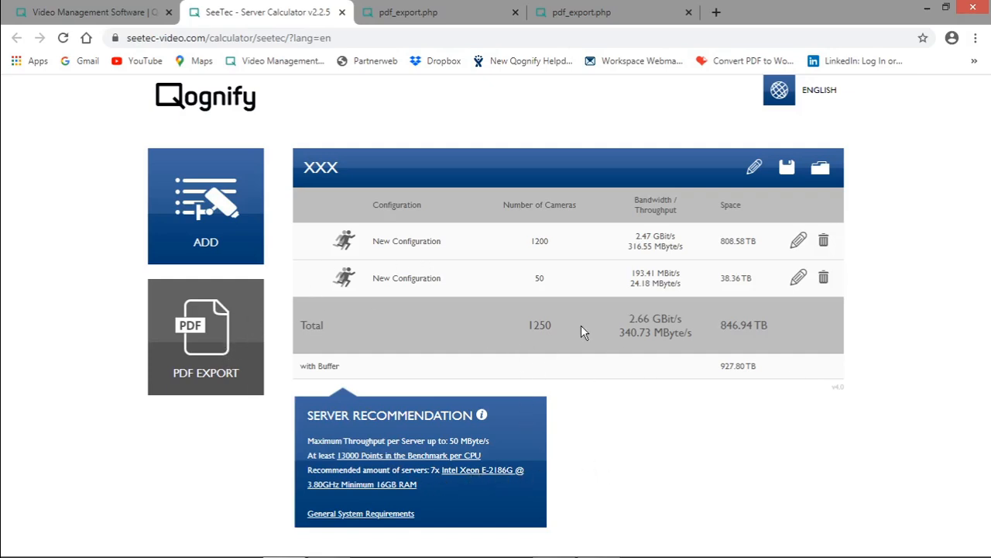
Export the project with both configurations as a PDF and review the recording settings, total bandwidth and storage with buffer.
{"action": "left_click", "coordinate": [222, 351]}
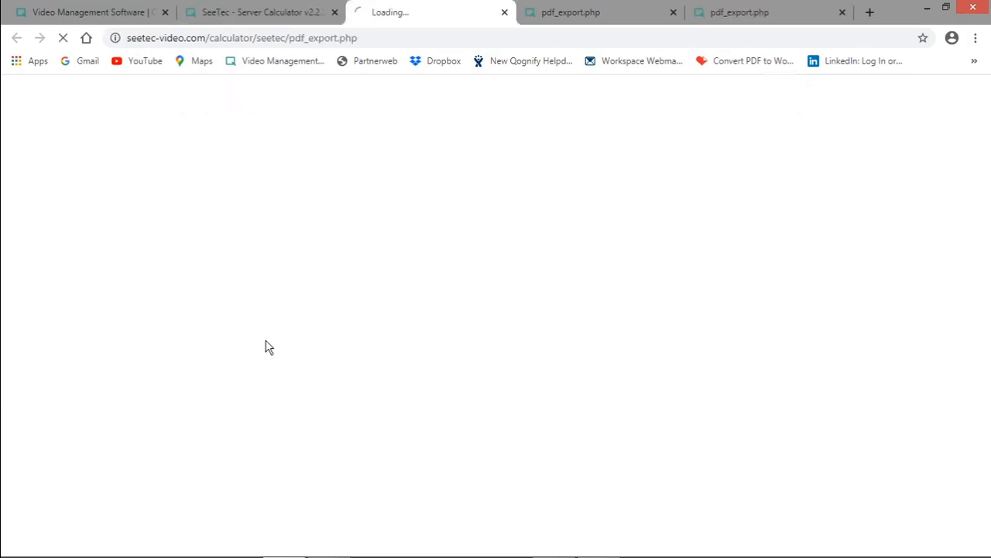
{"action": "scroll", "coordinate": [354, 390], "scroll_direction": "down", "scroll_amount": 4}
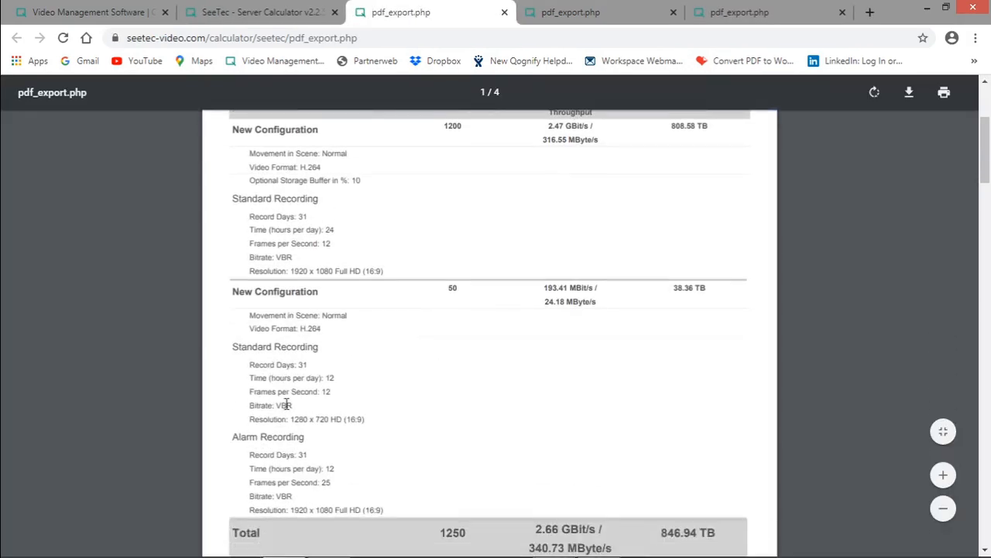
{"action": "scroll", "coordinate": [346, 402], "scroll_direction": "up", "scroll_amount": 1}
{"action": "scroll", "coordinate": [282, 225], "scroll_direction": "up", "scroll_amount": 1}
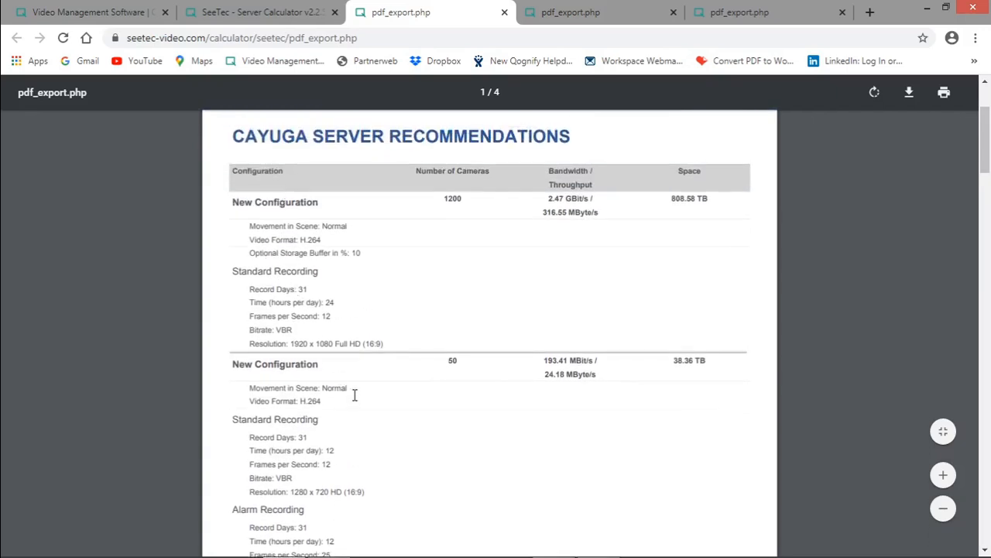
{"action": "scroll", "coordinate": [354, 395], "scroll_direction": "down", "scroll_amount": 1}
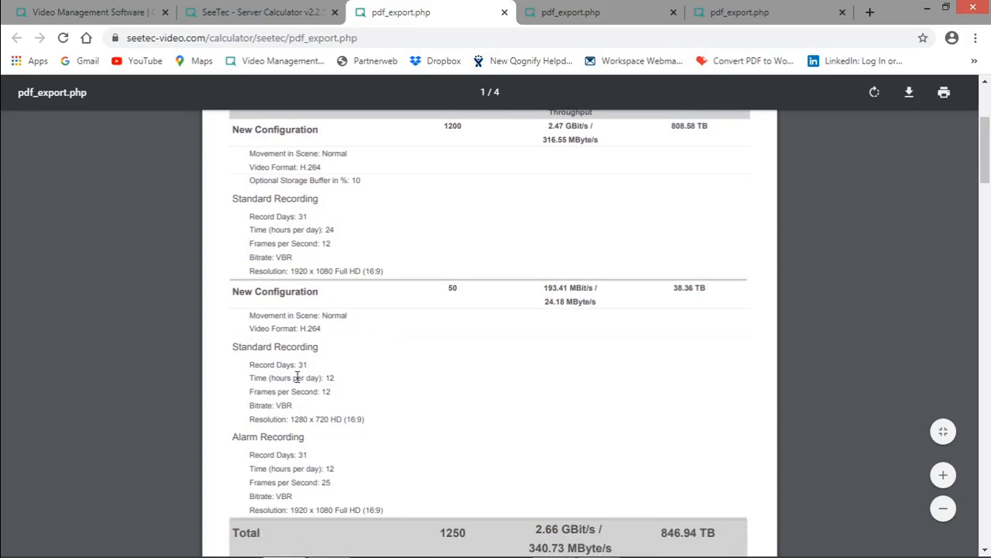
{"action": "scroll", "coordinate": [297, 477], "scroll_direction": "down", "scroll_amount": 1}
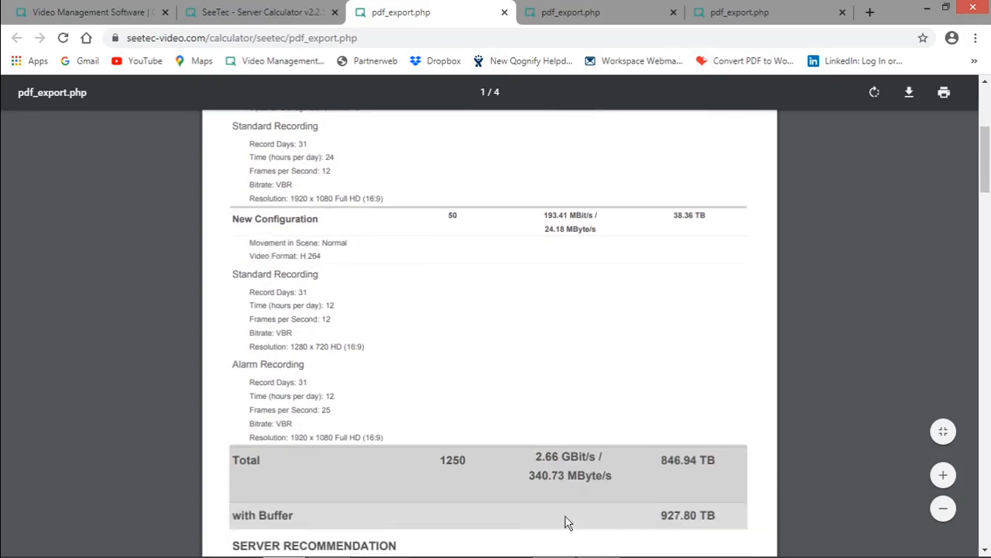
{"action": "scroll", "coordinate": [640, 451], "scroll_direction": "down", "scroll_amount": 1}
{"action": "scroll", "coordinate": [640, 453], "scroll_direction": "up", "scroll_amount": 1}
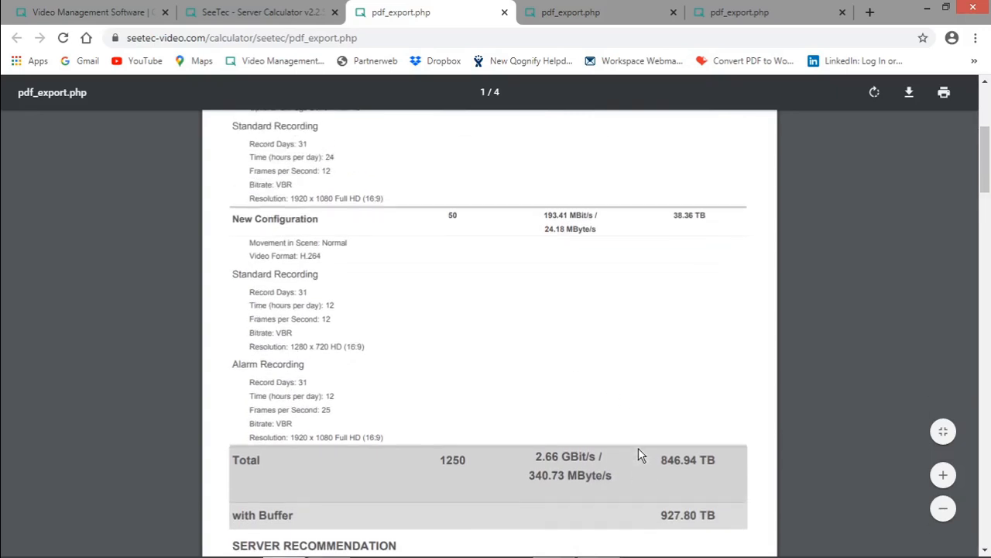